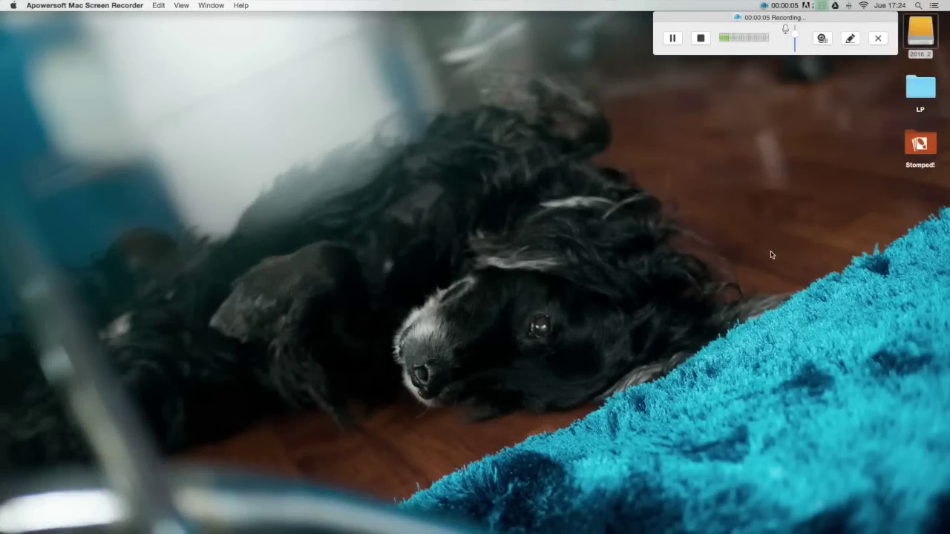
Open the 2016_2 drive, then BODAS, the IZMIR HENRY client folder and its ORIGINALES IZMIR folder.
double_click(929, 39)
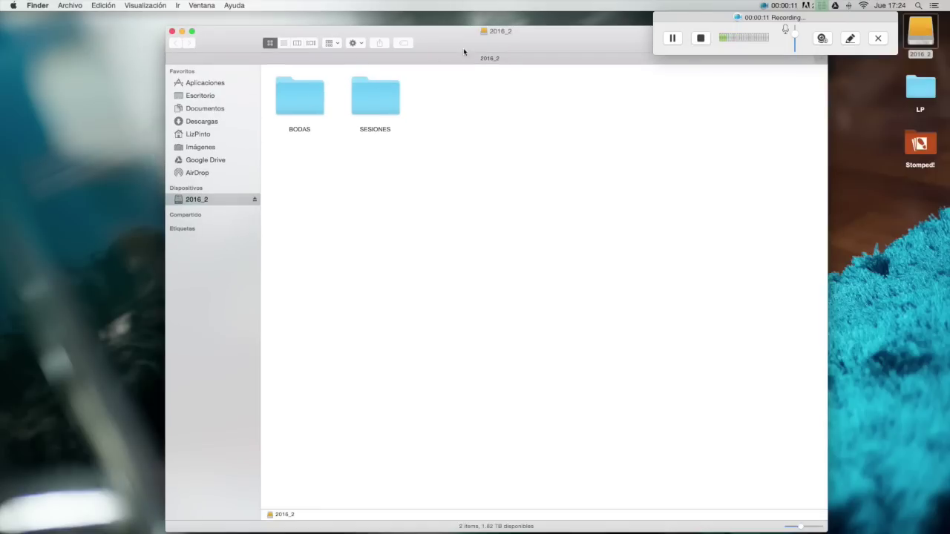
left_click_drag(463, 48, 468, 26)
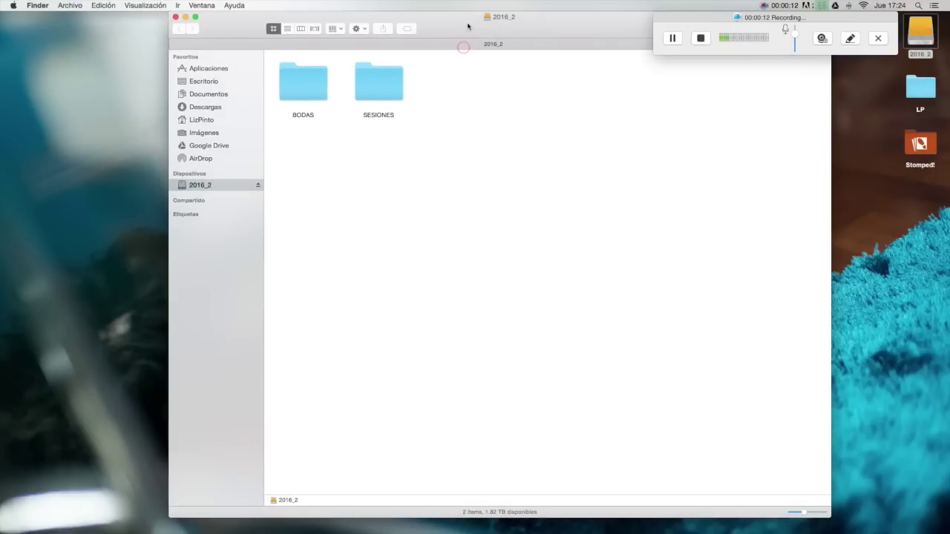
double_click(302, 91)
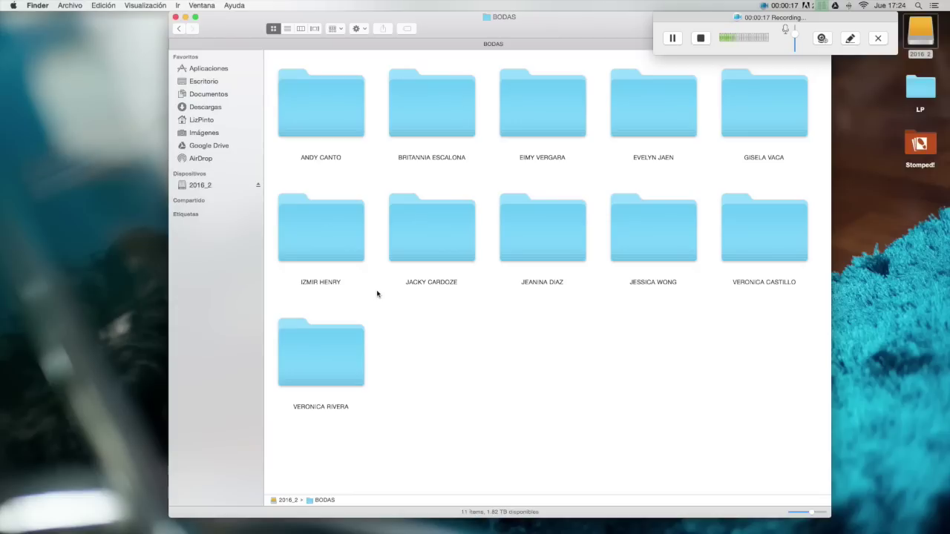
double_click(330, 215)
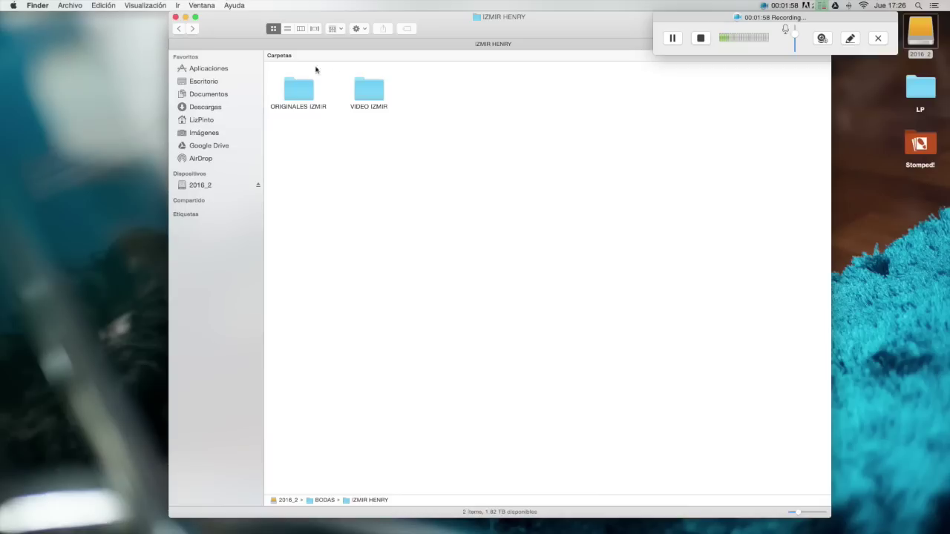
double_click(292, 84)
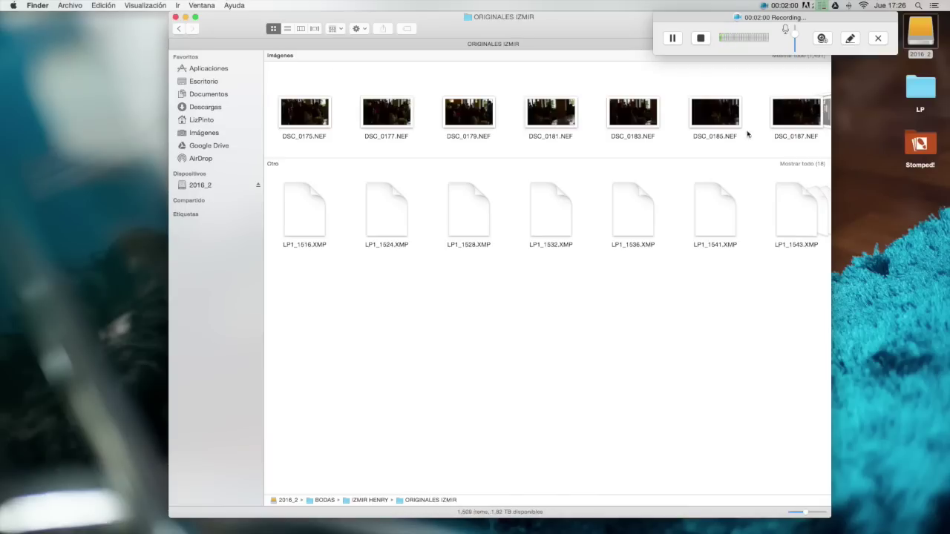
Show all the NEF photos, scroll through them, then close the window and launch Photo Mechanic.
left_click(814, 59)
scroll(611, 272, "down", 10)
scroll(611, 272, "down", 10)
key("super+w")
left_click(402, 514)
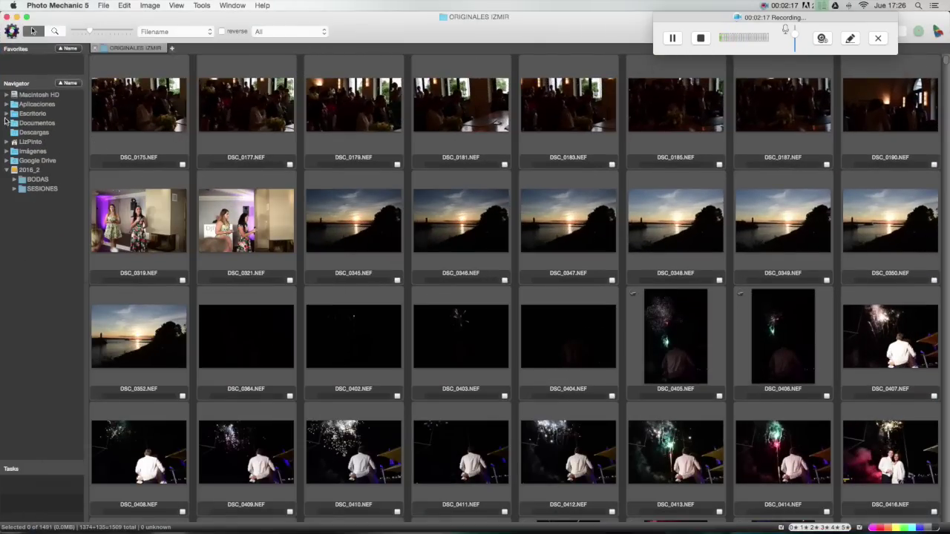
Open BODAS > IZMIR HENRY > ORIGINALES in the Navigator and sort the 1491 photos by Capture Time.
left_click(15, 181)
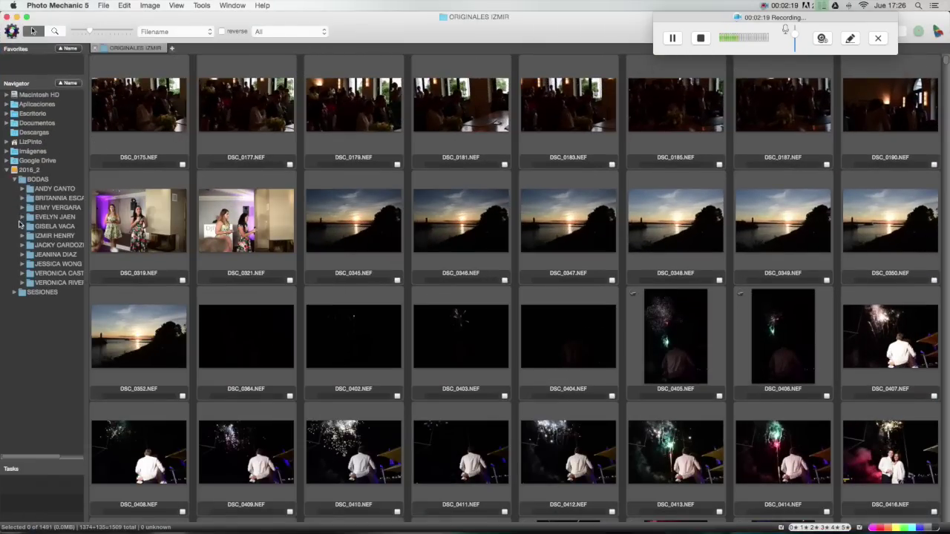
left_click(22, 236)
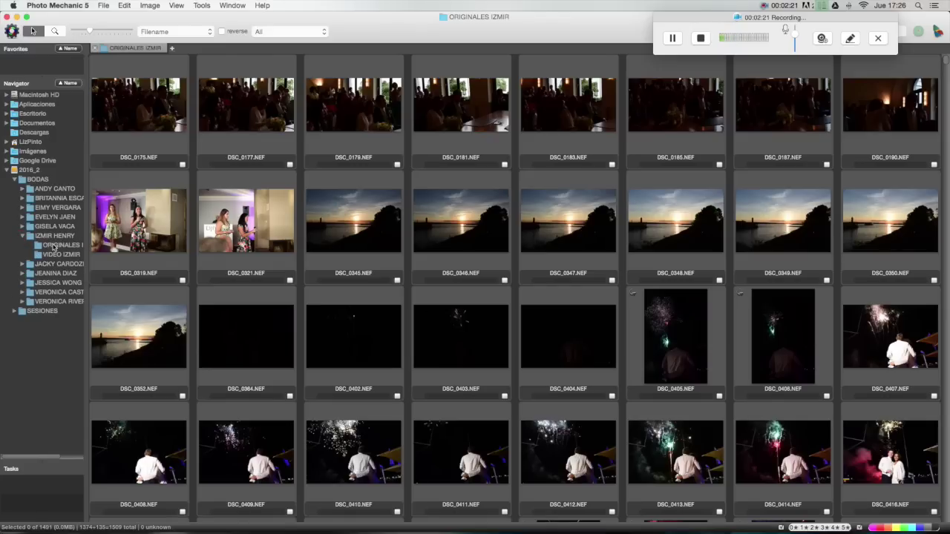
left_click(53, 247)
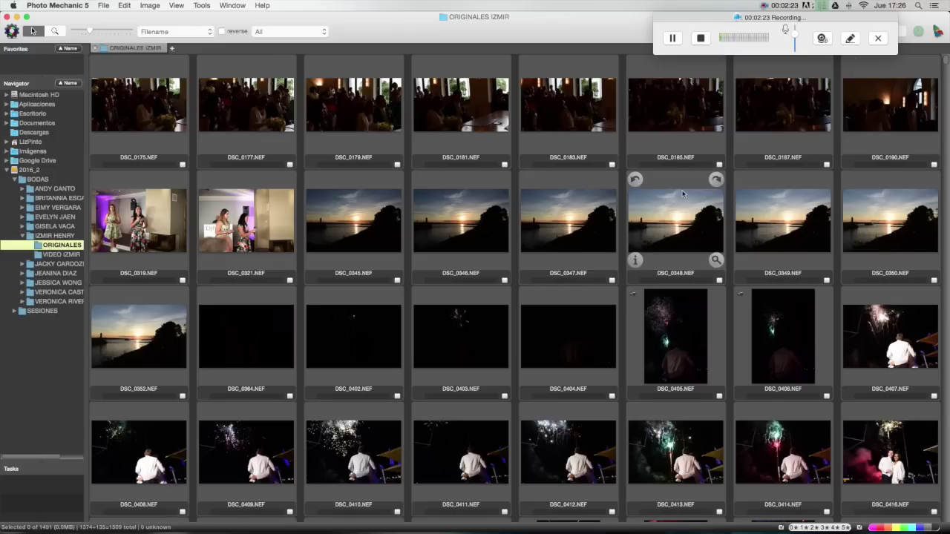
left_click_drag(946, 64, 946, 78)
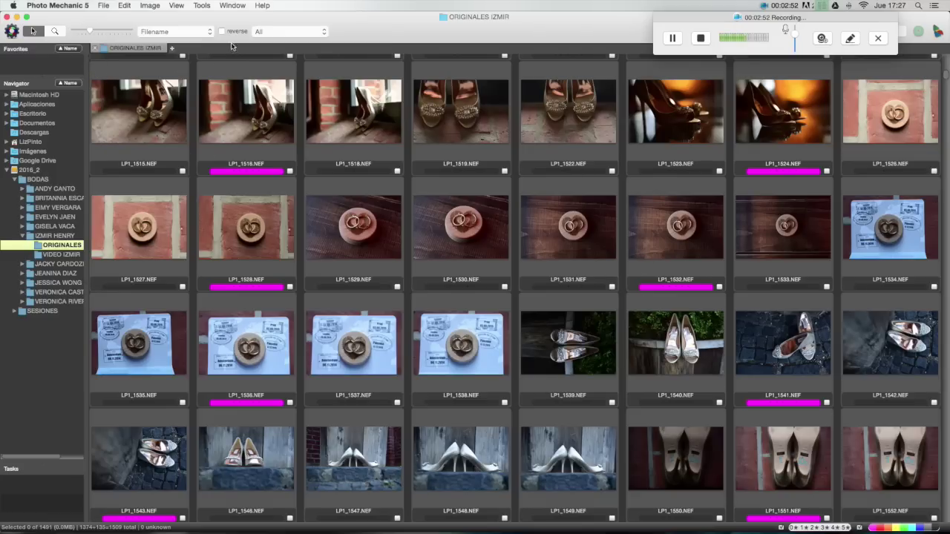
left_click(208, 31)
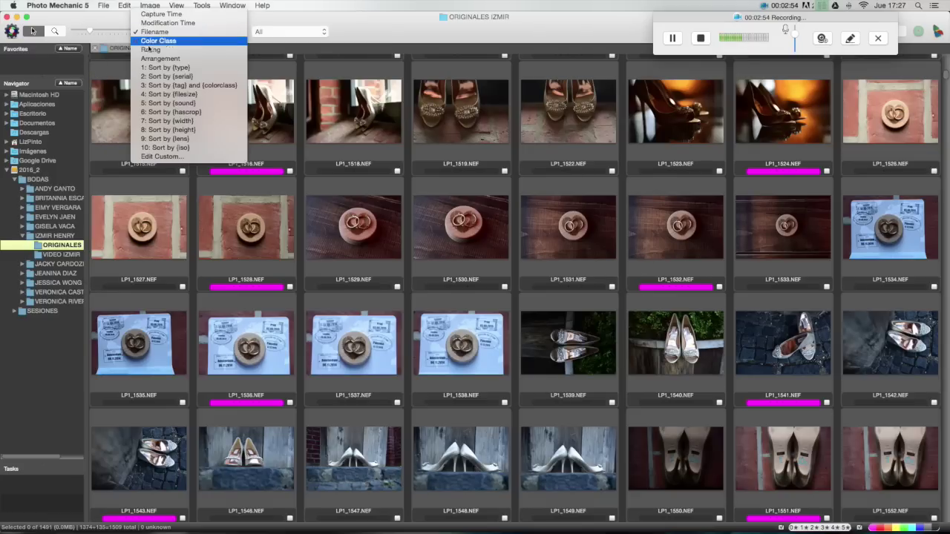
left_click(171, 12)
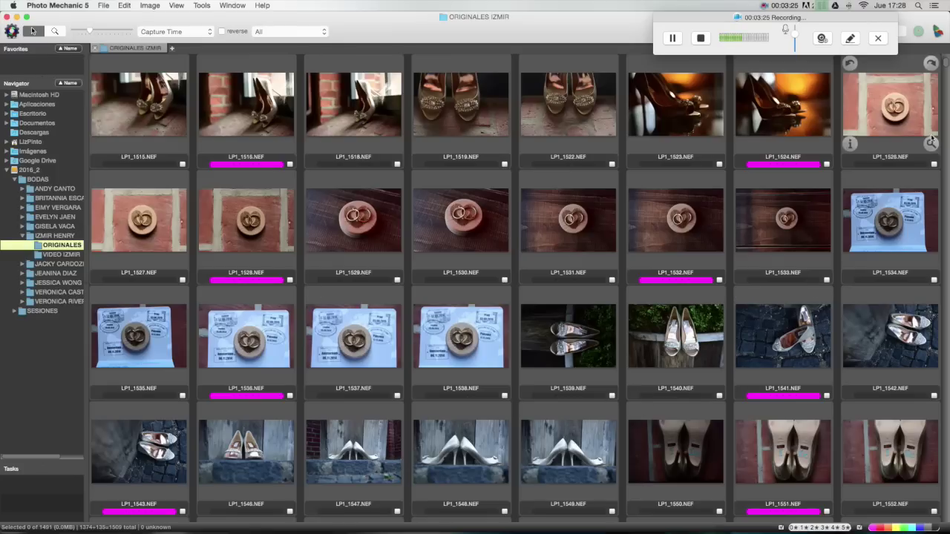
mouse_move(139, 111)
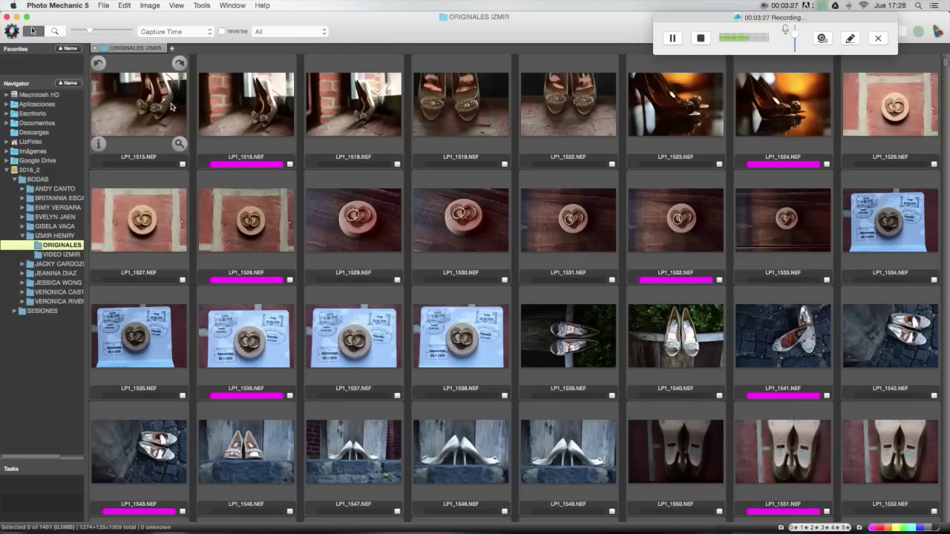
Open LP1_1515 at full size and step back and forth through the wedding photos.
left_click(179, 144)
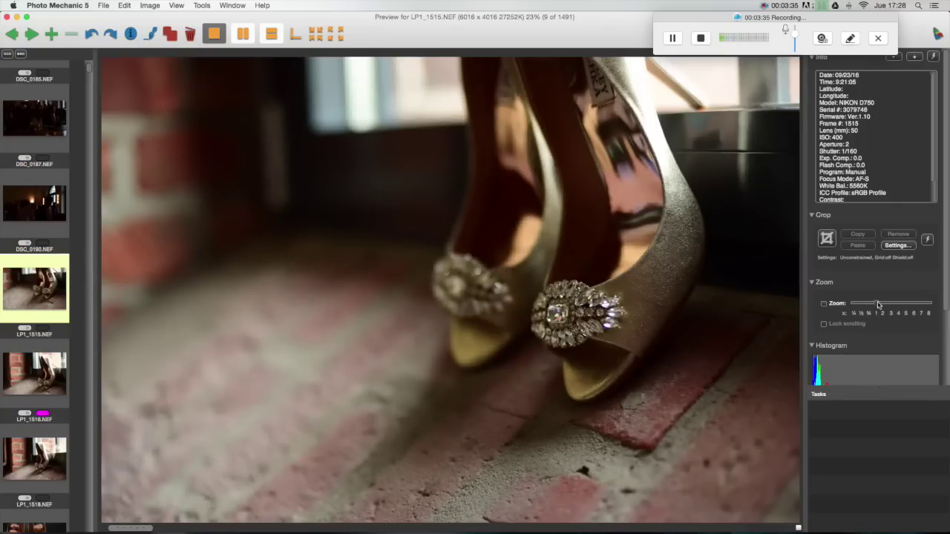
key("Right")
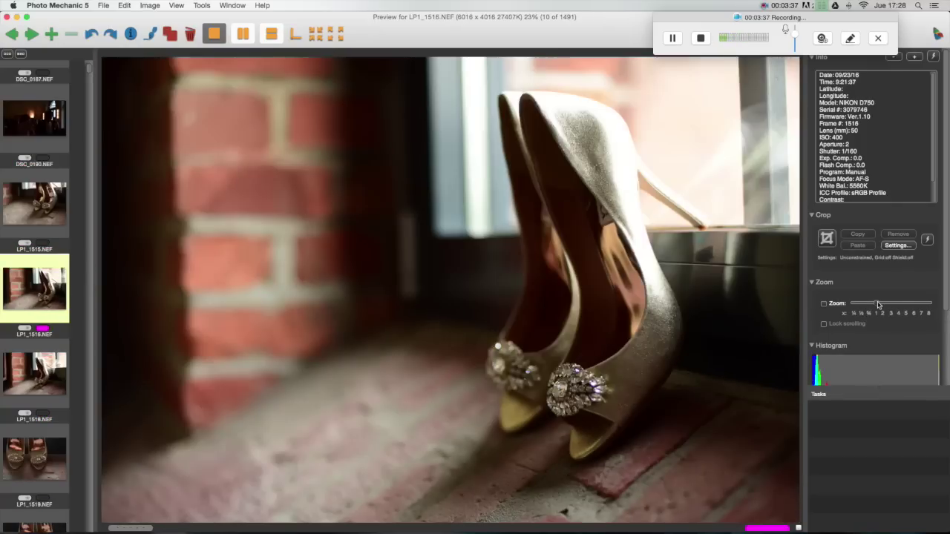
key("Right")
key("Right")
key("Right")
key("Right")
key("Right")
key("Right")
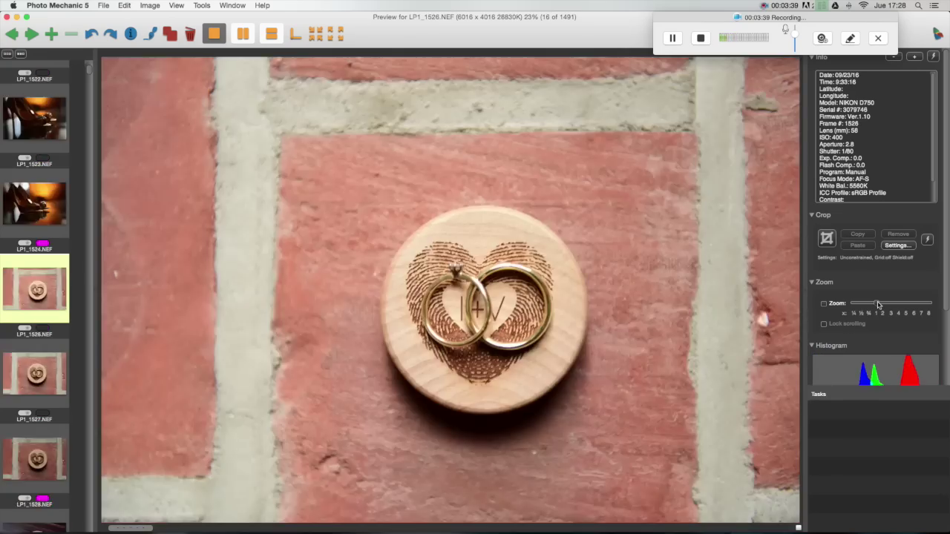
key("Right")
key("Right")
key("Right")
key("Right")
key("Right")
key("Right")
key("Right")
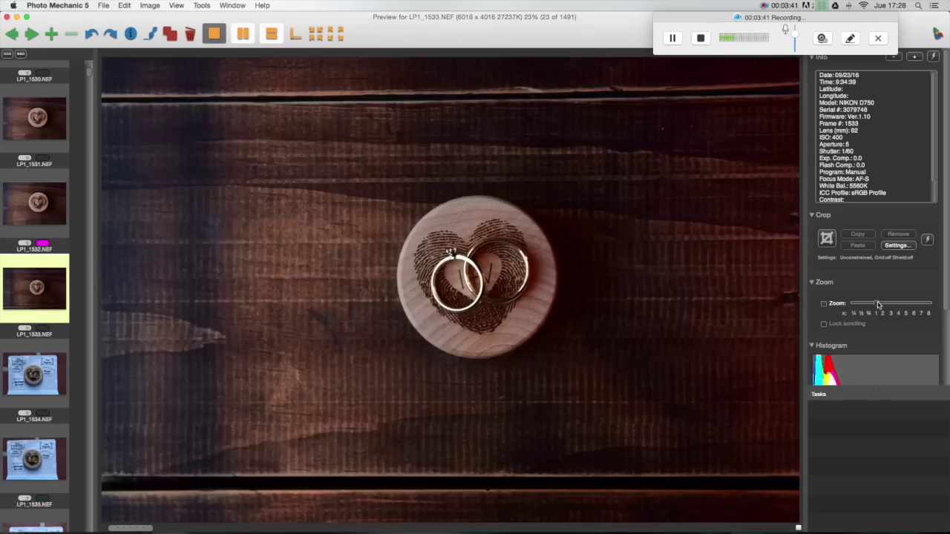
key("Right")
key("Right")
key("Right")
key("Right")
key("Right")
key("Right")
key("Right")
key("Right")
key("Right")
key("Right")
key("Right")
key("Right")
key("Right")
key("Right")
key("Right")
key("Right")
key("Left")
key("Left")
key("Left")
key("Left")
key("Left")
key("Left")
key("Left")
key("Left")
key("Left")
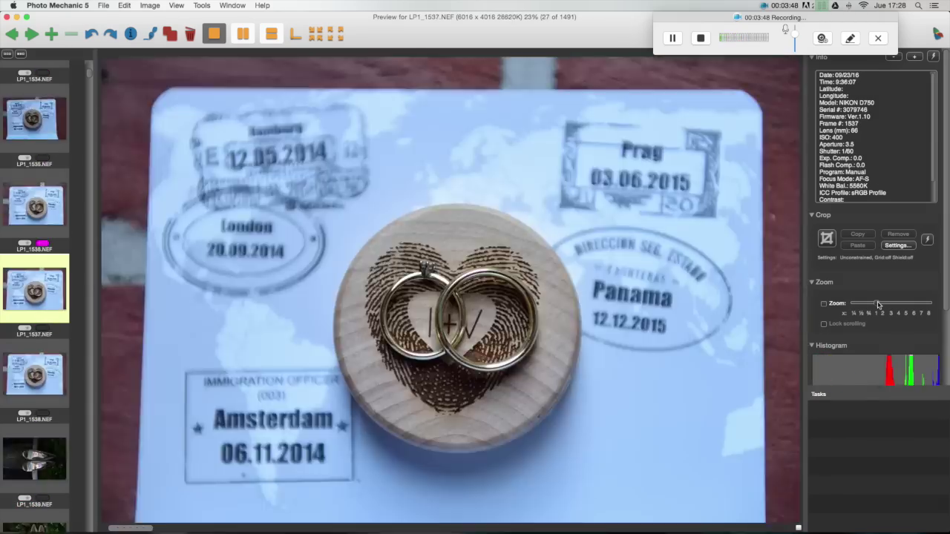
key("Left")
key("Left")
key("Left")
key("Left")
key("Left")
key("Left")
key("Left")
key("Left")
key("Left")
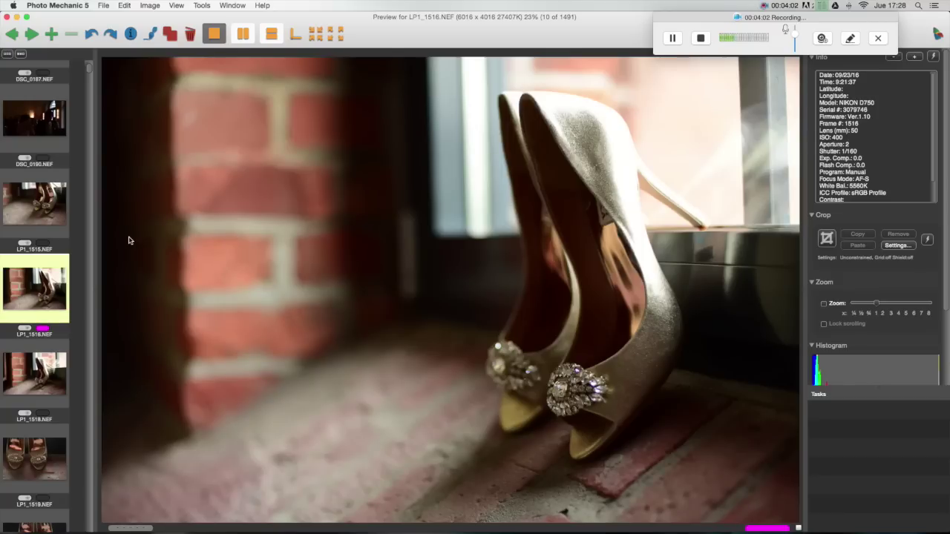
key("Right")
key("Right")
key("Right")
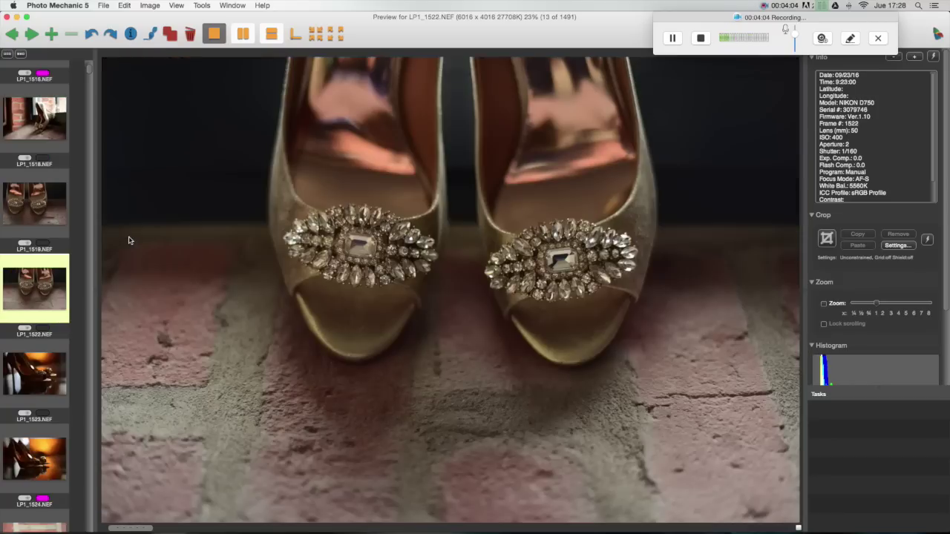
key("Right")
key("Right")
key("Right")
key("Left")
key("Right")
key("Right")
key("Right")
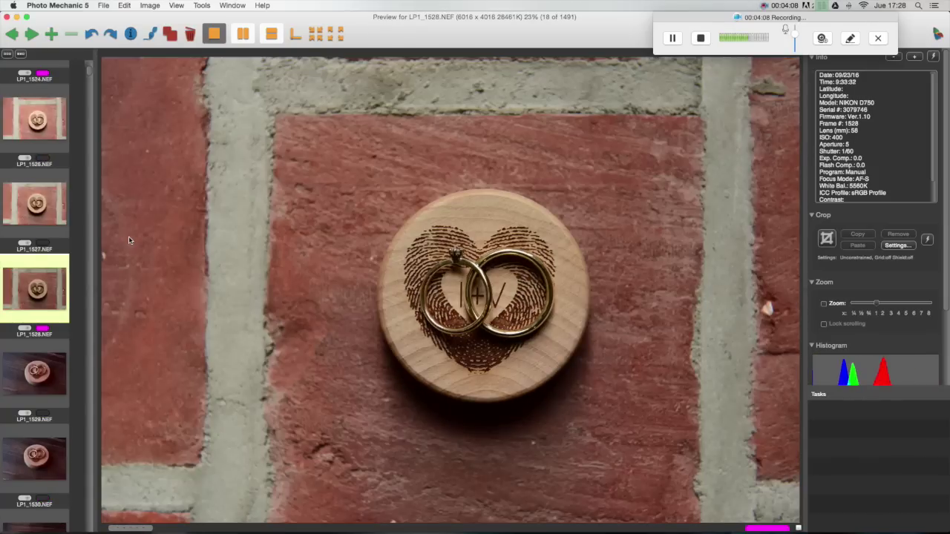
key("Right")
key("Right")
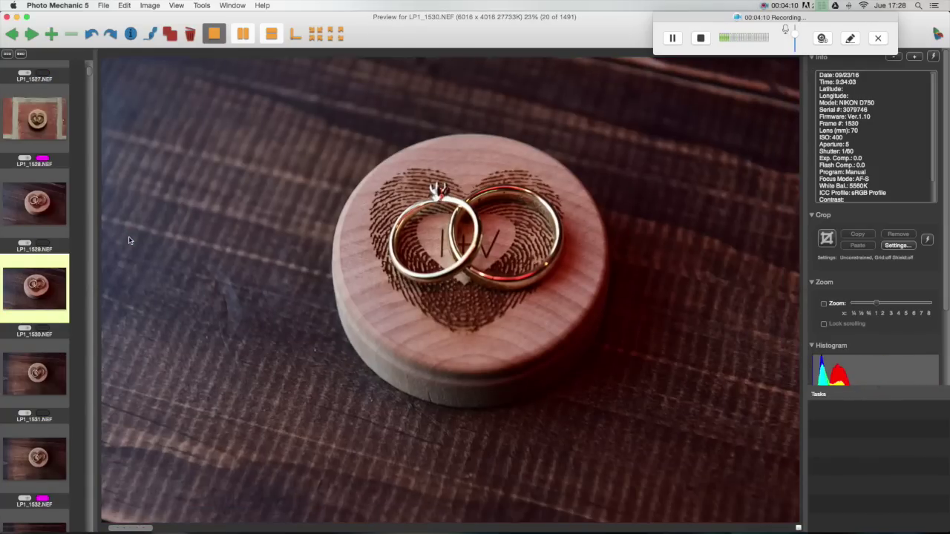
key("Right")
key("Right")
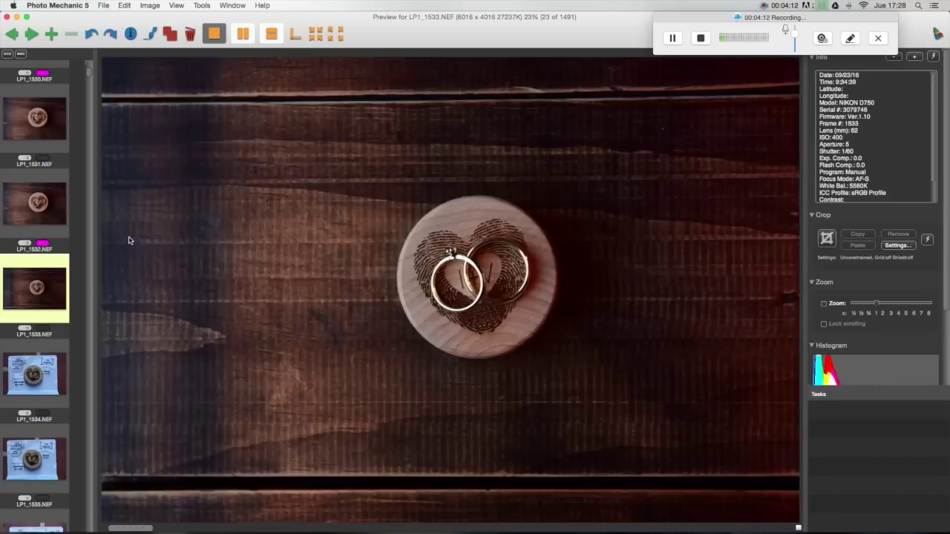
key("Right")
key("Right")
key("Right")
key("Right")
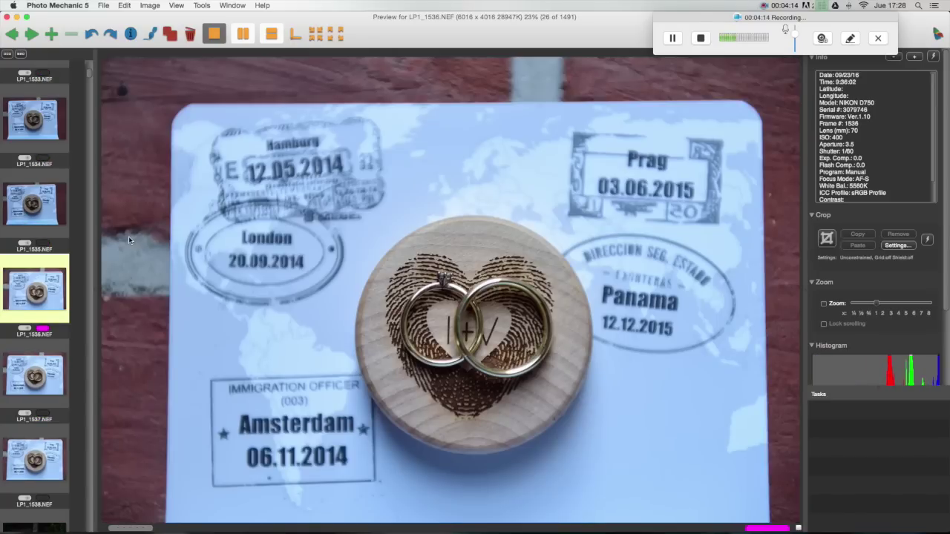
key("Right")
key("Right")
key("Right")
key("Right")
key("Right")
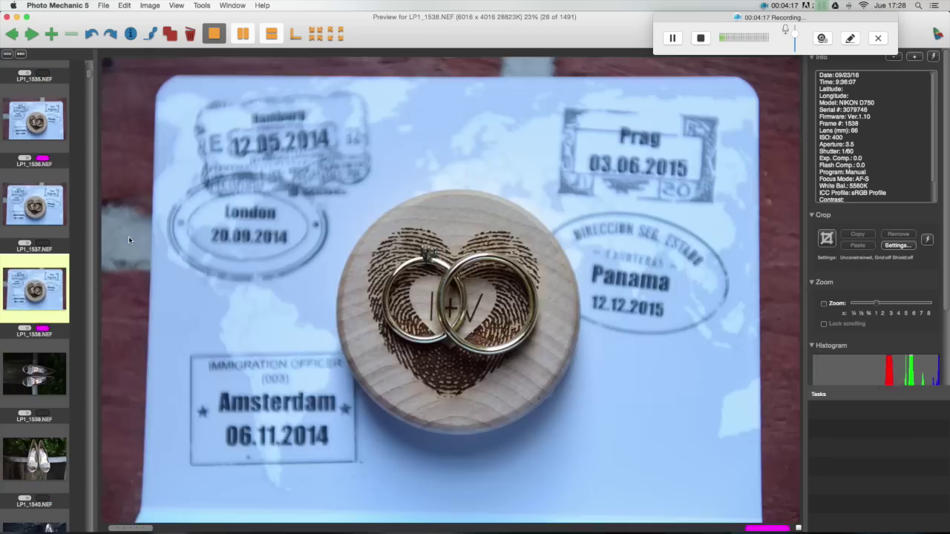
key("Right")
key("Right")
key("Right")
key("Right")
key("Right")
key("Right")
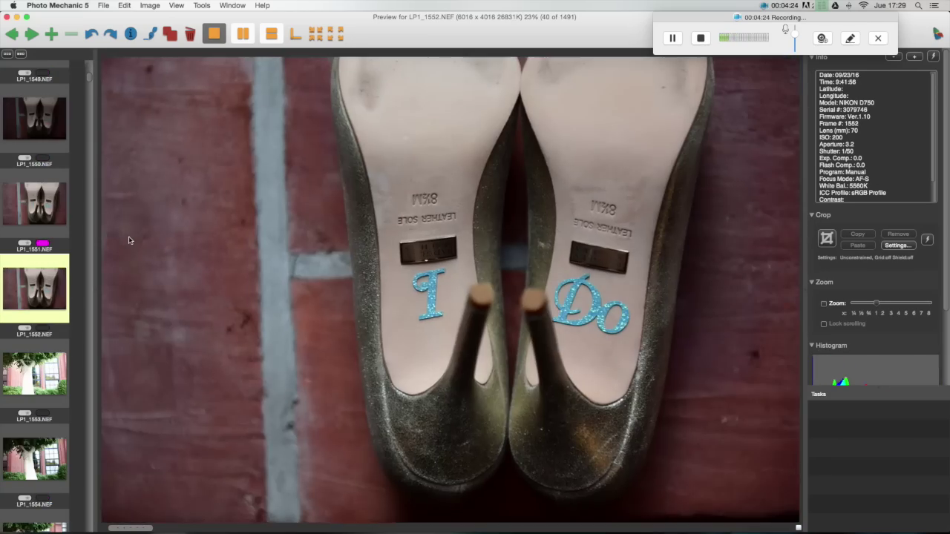
key("Right")
key("Right")
key("Right")
key("Right")
key("Right")
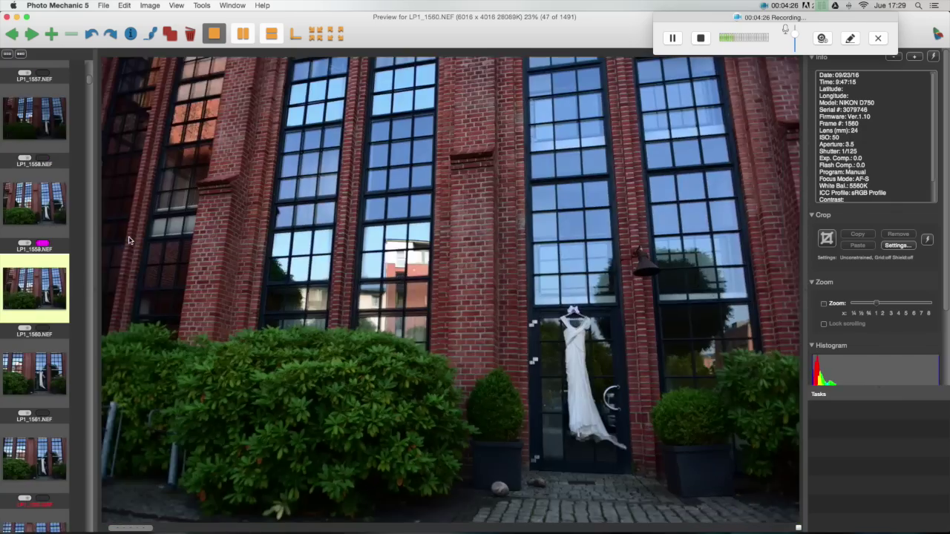
key("Right")
key("Right")
key("Right")
key("Right")
Tag LP1_1563 and LP1_1565 with the magenta colour class and return to the contact sheet.
key("Right")
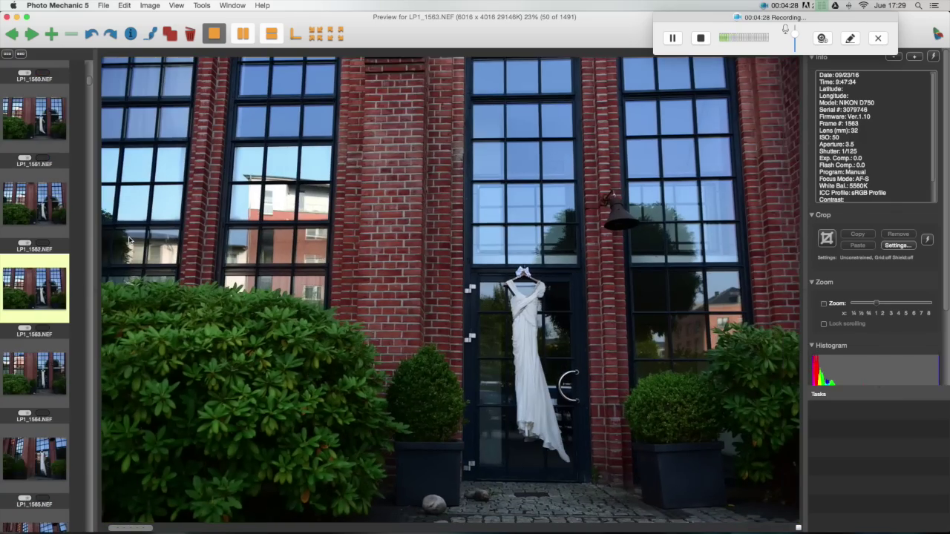
key("2")
key("Right")
key("Right")
key("Right")
key("Left")
key("2")
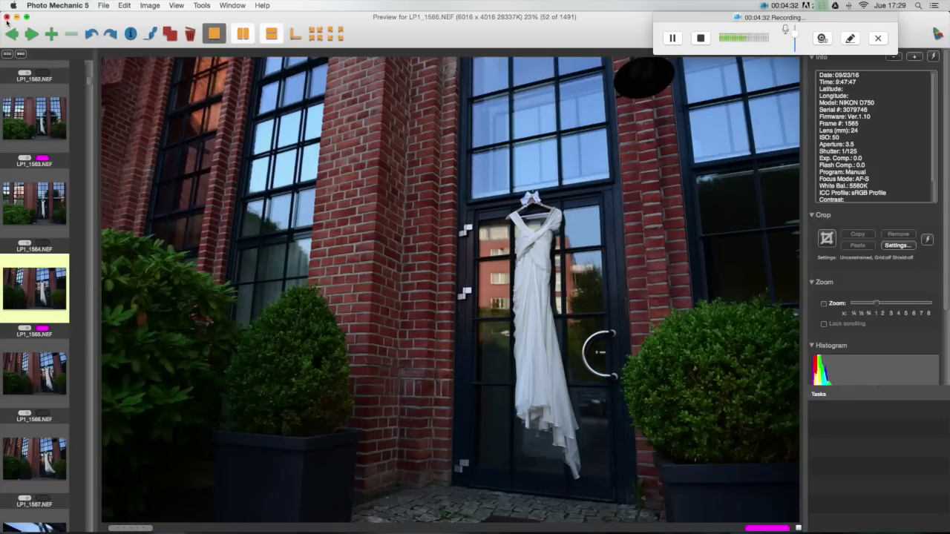
left_click(8, 17)
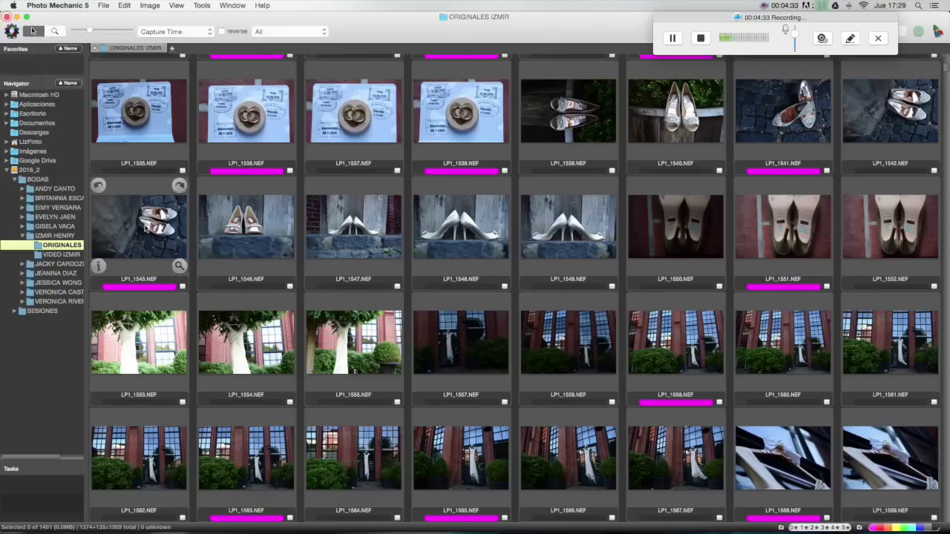
Sort by Color Class, select the 23 magenta photos through LP1_2817, and drag them to Lightroom.
left_click(204, 32)
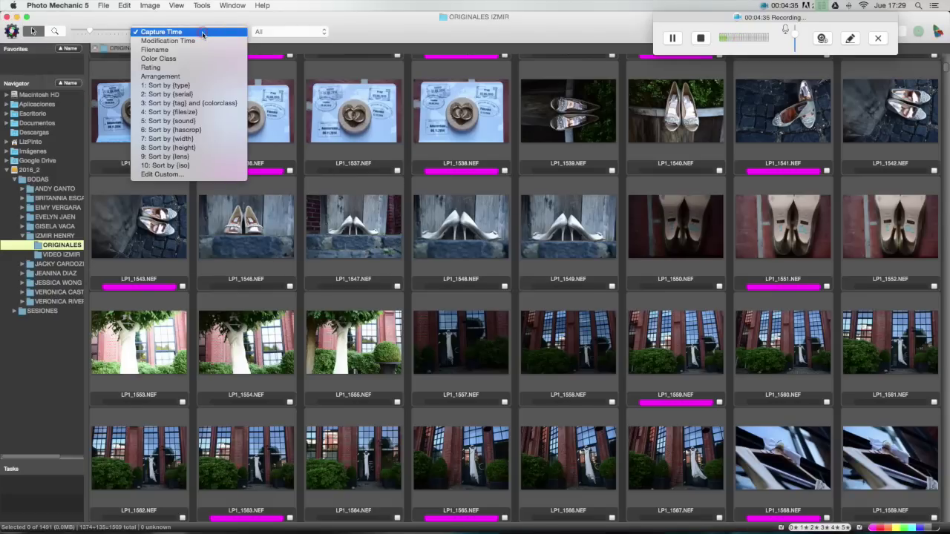
left_click(160, 59)
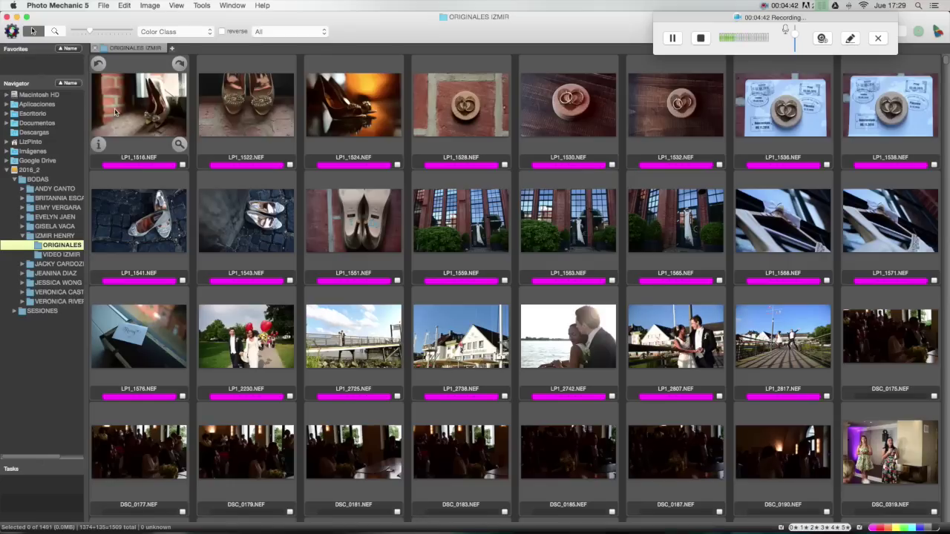
left_click(128, 113)
left_click(772, 355, "shift")
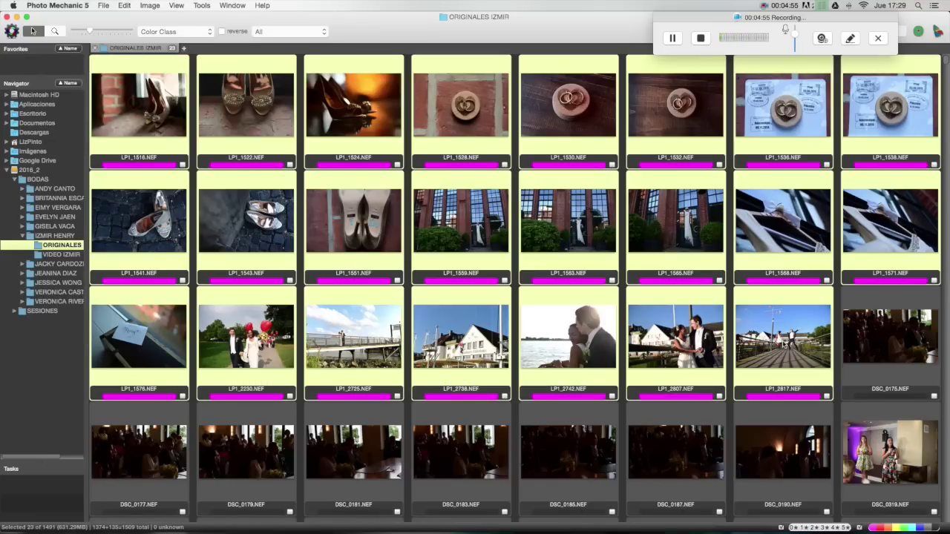
mouse_move(461, 220)
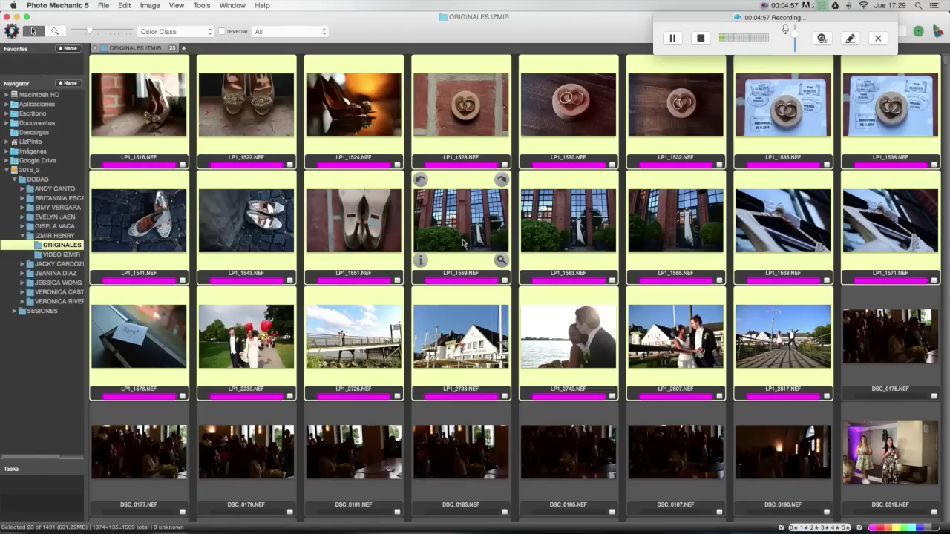
mouse_move(461, 248)
left_mouse_down()
mouse_move(464, 524)
mouse_move(519, 513)
left_mouse_up()
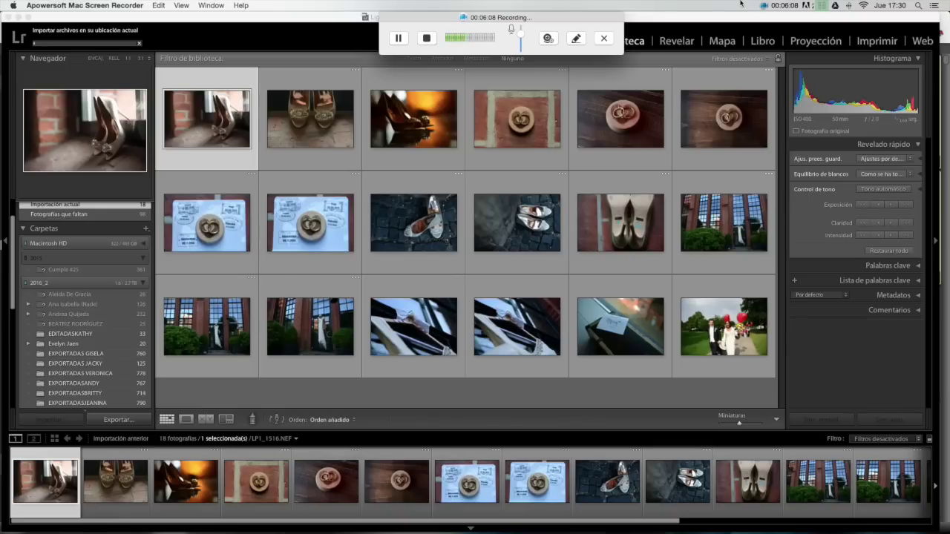
Bring Lightroom to the front while the import finishes and LP1_1516 opens in Develop.
left_click_drag(668, 20, 678, 14)
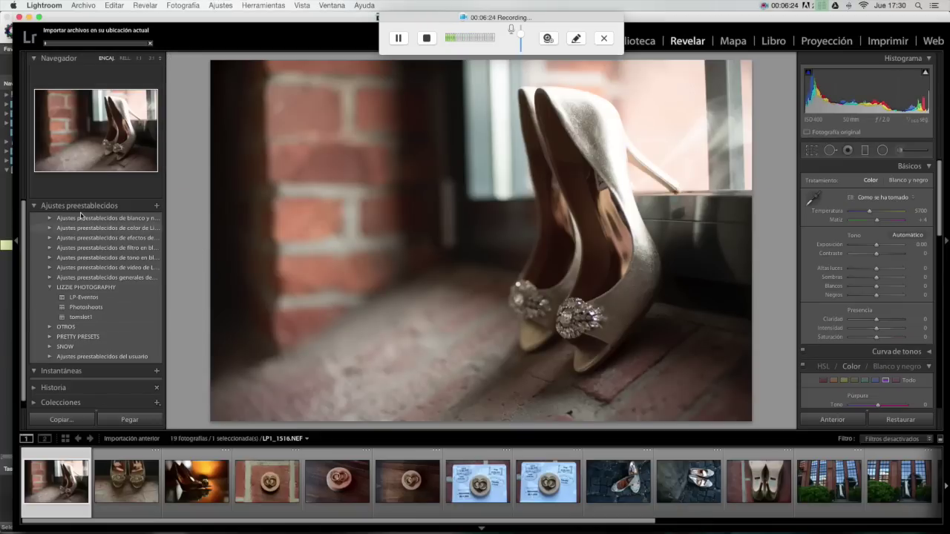
Apply the LIZZIE PHOTOGRAPHY LP-Eventos preset to LP1_1516, the shoes on the windowsill.
left_click_drag(251, 16, 233, 17)
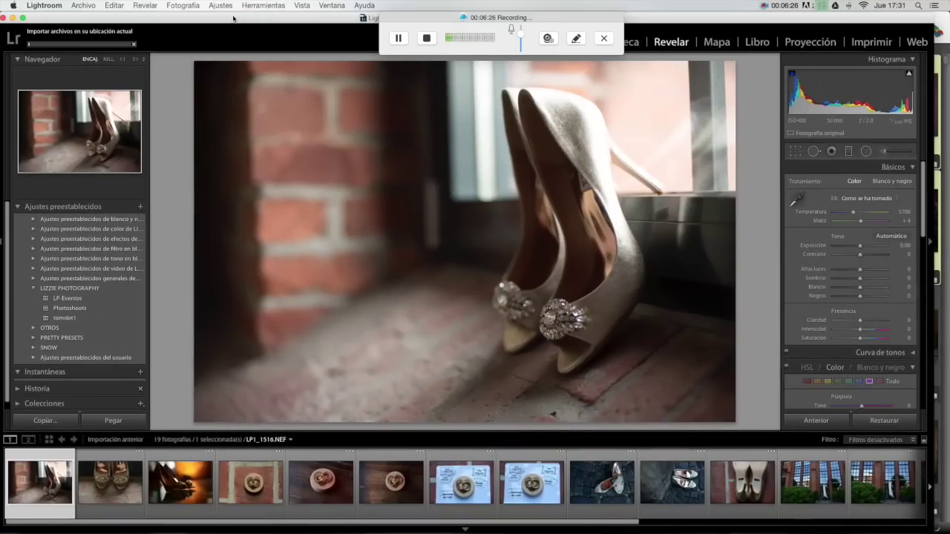
left_click_drag(793, 28, 852, 22)
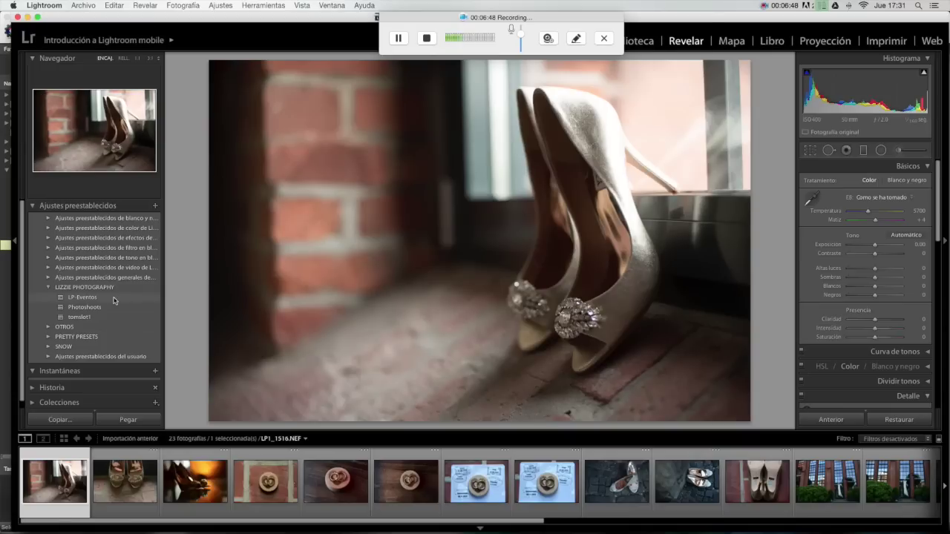
left_click(114, 299)
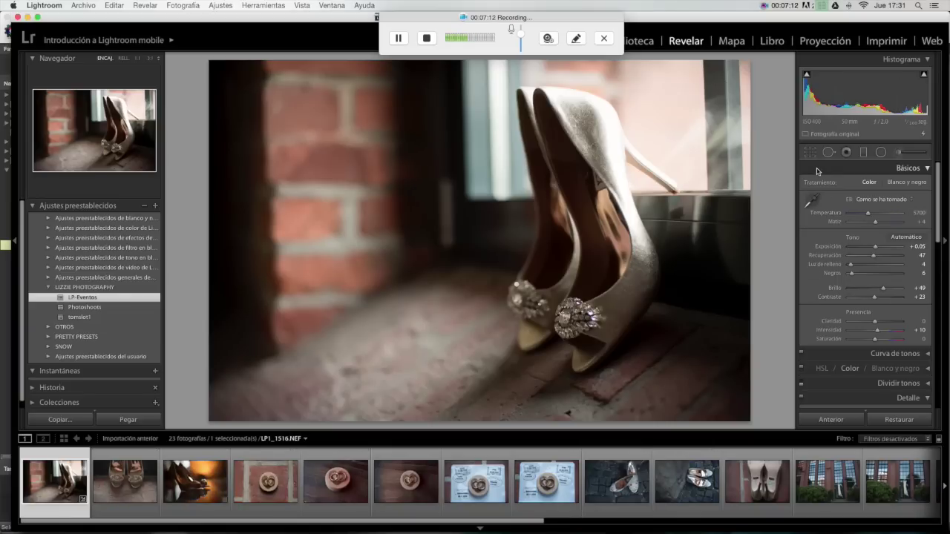
Review the Detalle and lens correction panels, then select all 23 photos to sync LP1_1516's edits.
scroll(928, 319, "down", 3)
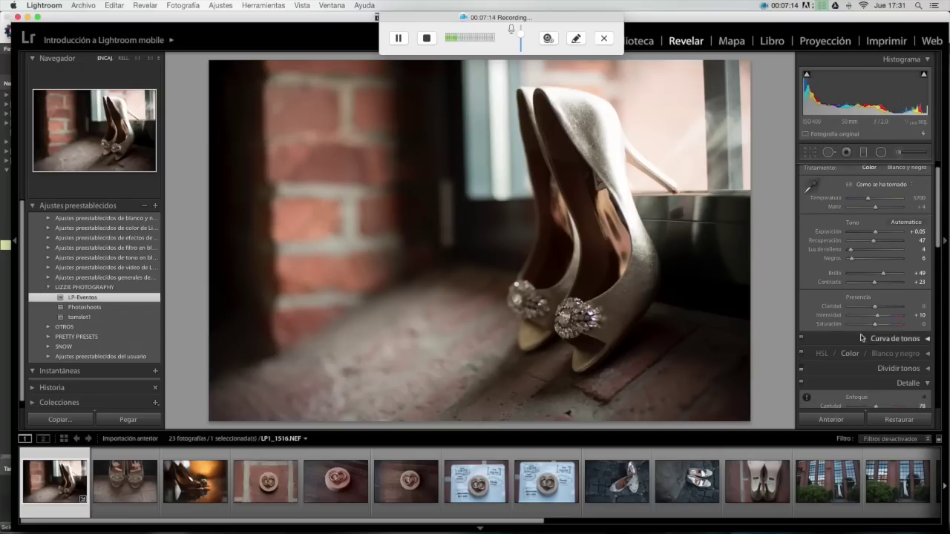
left_click(928, 316)
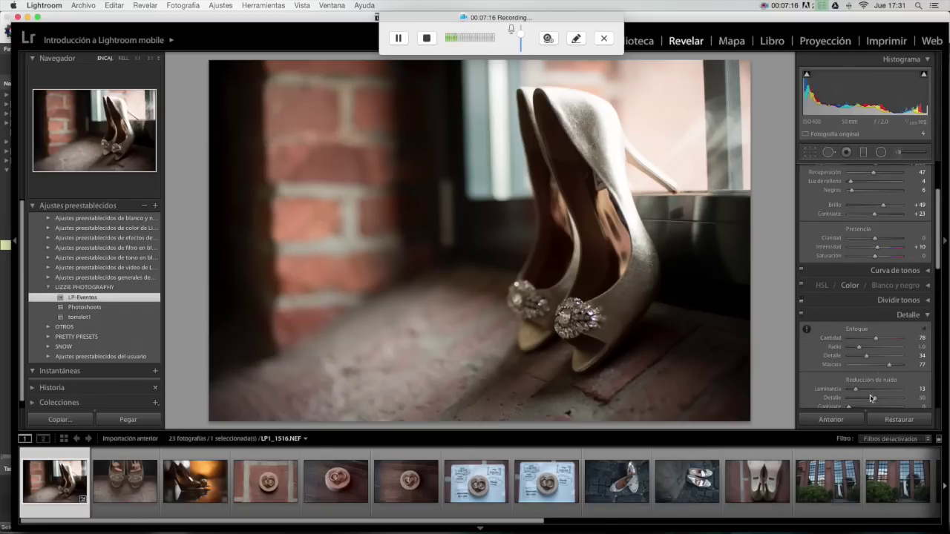
left_click(927, 318)
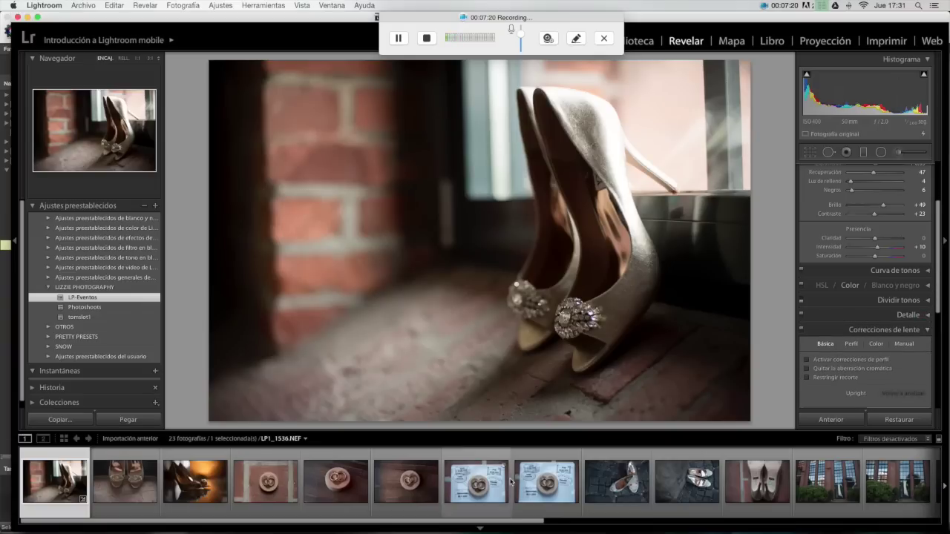
scroll(452, 487, "down", 3)
scroll(452, 488, "down", 2)
scroll(452, 488, "down", 2)
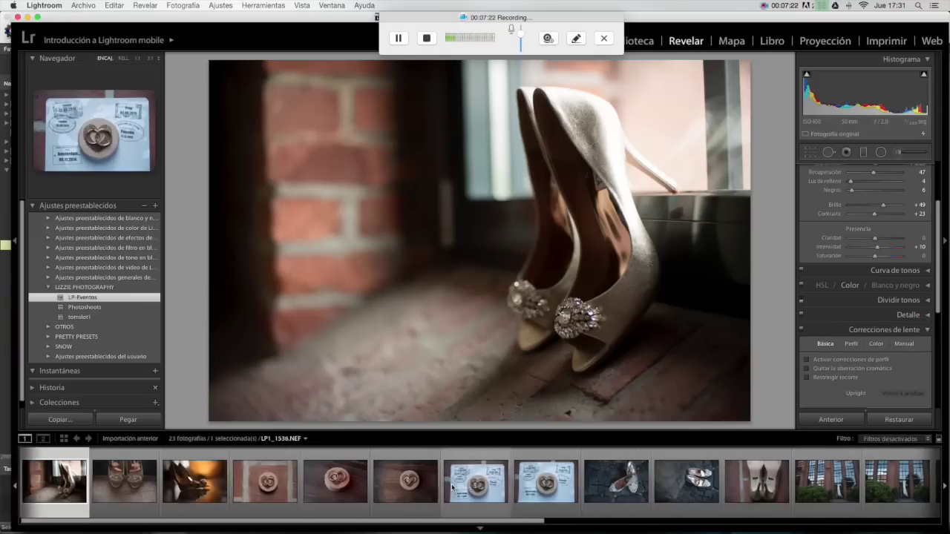
scroll(452, 487, "down", 2)
scroll(452, 488, "down", 1)
key("super+a")
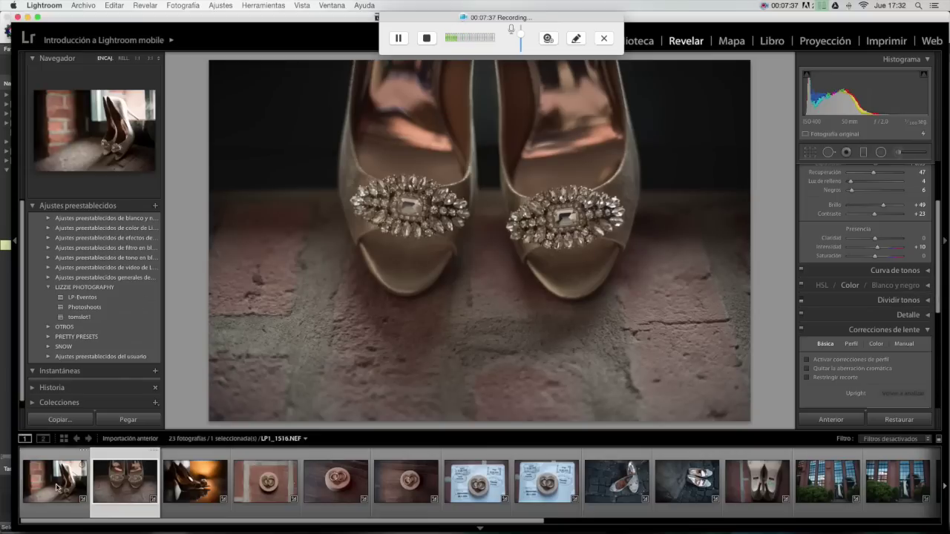
Fine-tune LP1_1516, the ring passport photo and the next shoe photo, lifting fill light and blacks.
left_click(119, 492)
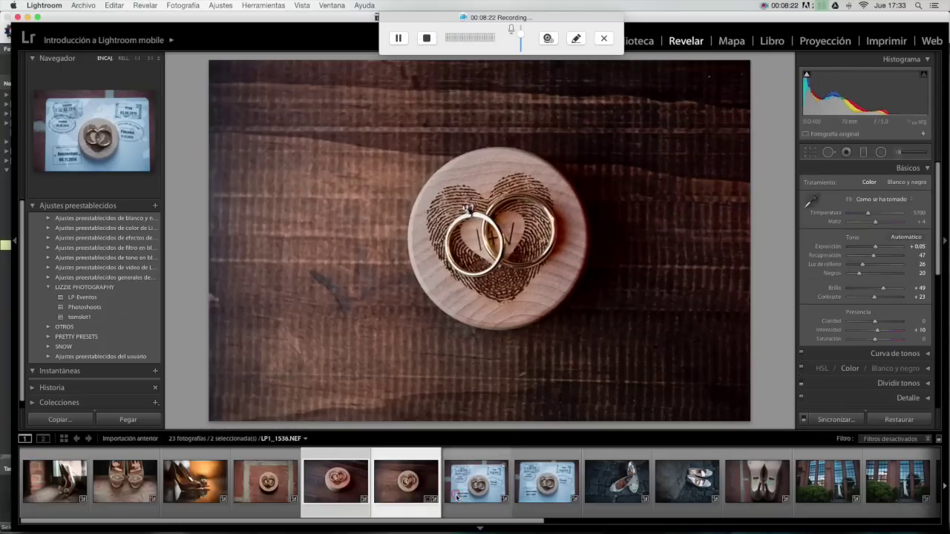
left_click(457, 496)
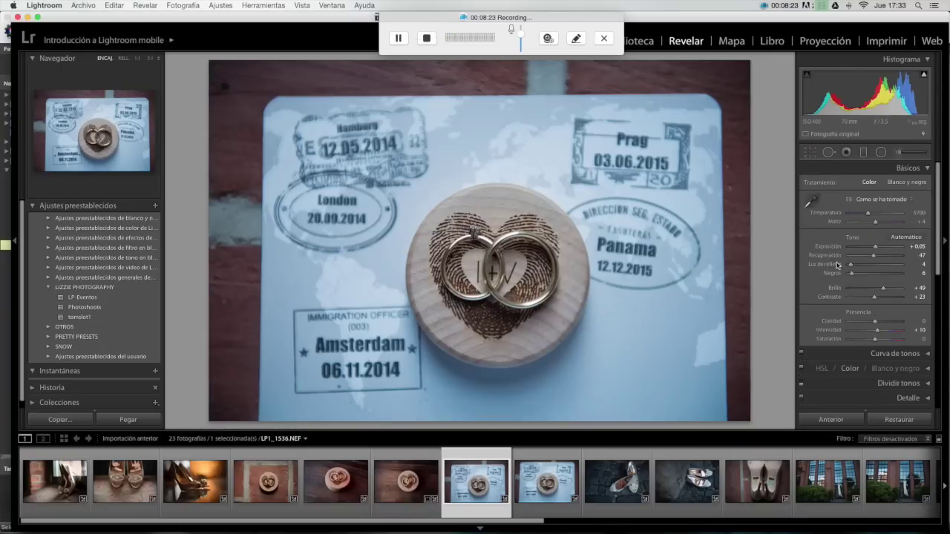
key("r")
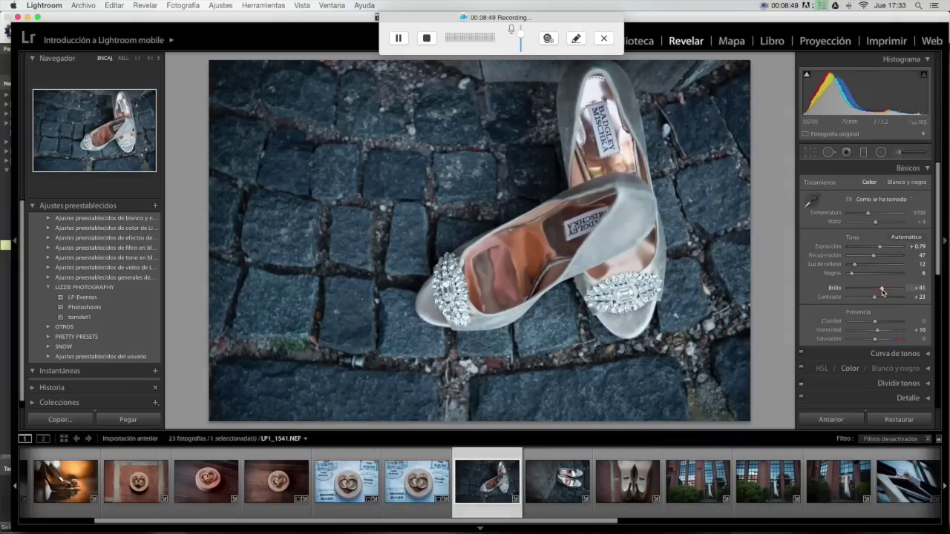
left_click(567, 490)
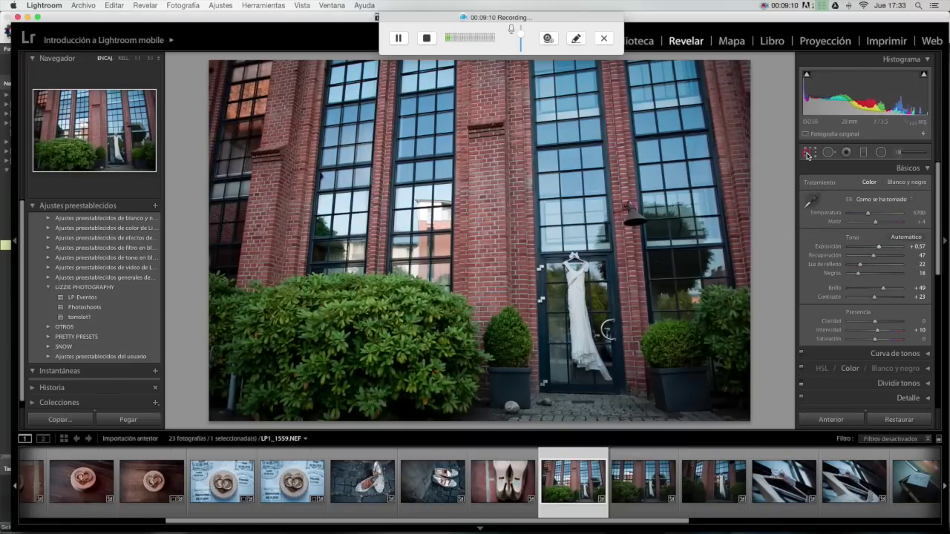
Straighten the dress-on-building photo by 0.35°, set Blacks to 22, and sync it to its two neighbours.
left_click(810, 152)
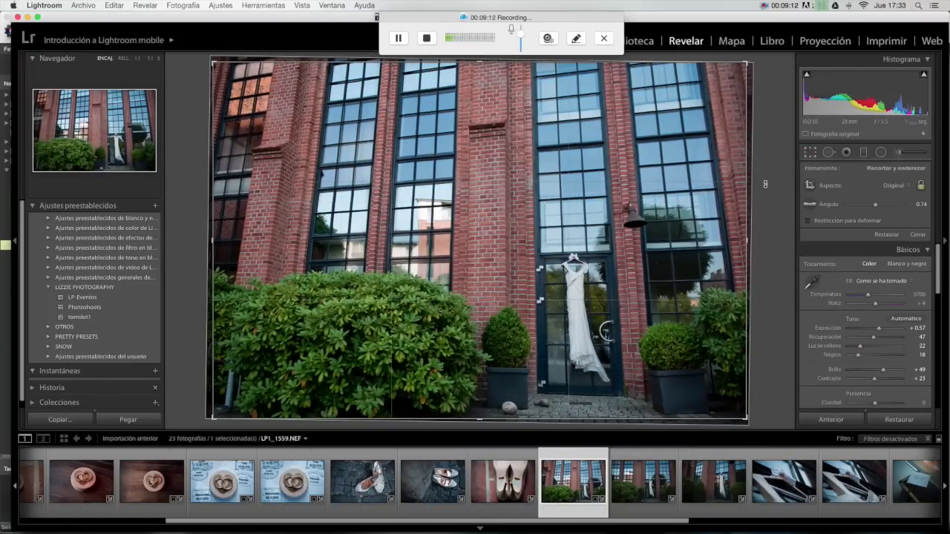
left_click_drag(770, 181, 765, 186)
key("Return")
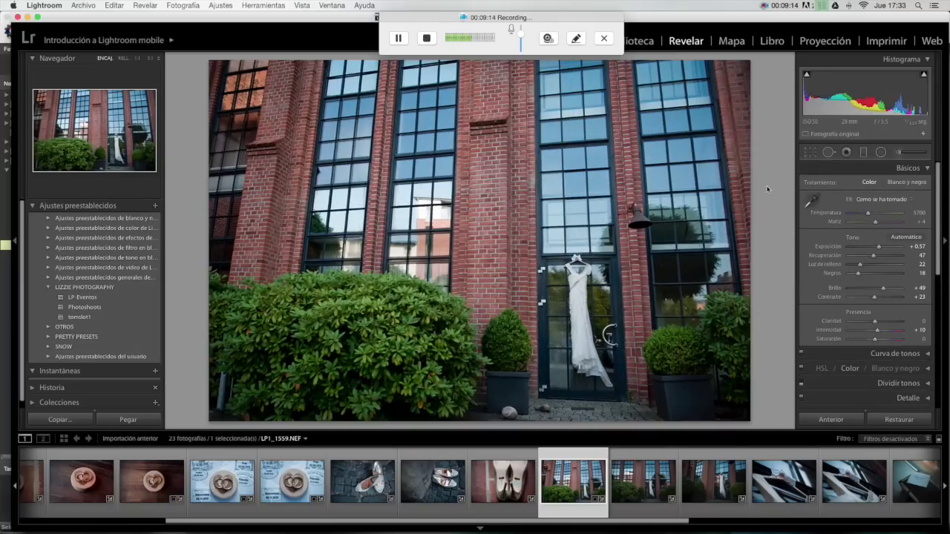
left_click_drag(858, 274, 861, 277)
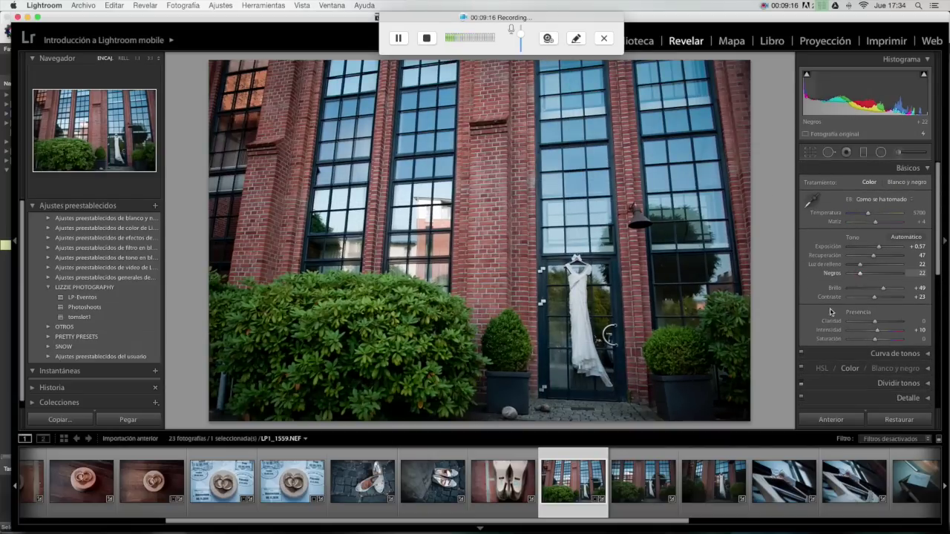
left_click(714, 481, "shift")
left_click(836, 419)
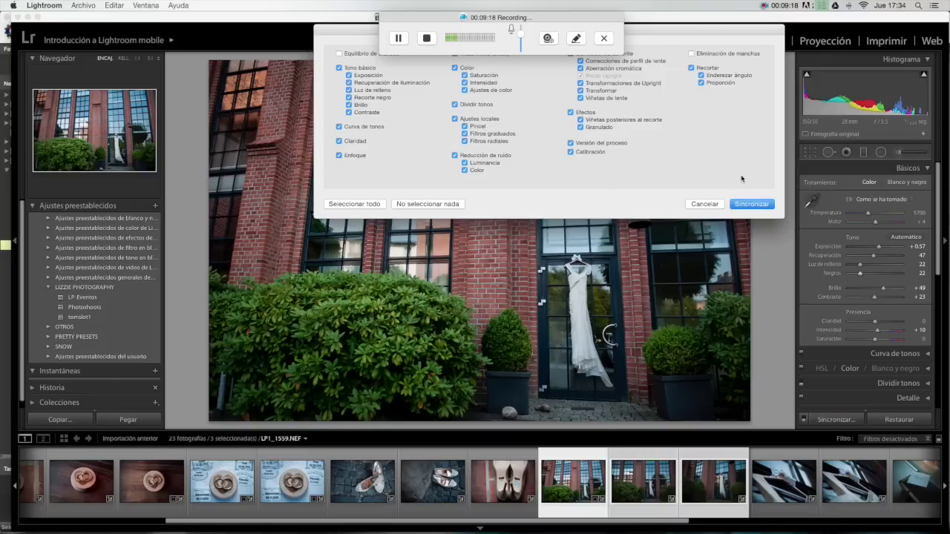
left_click(754, 204)
mouse_move(643, 481)
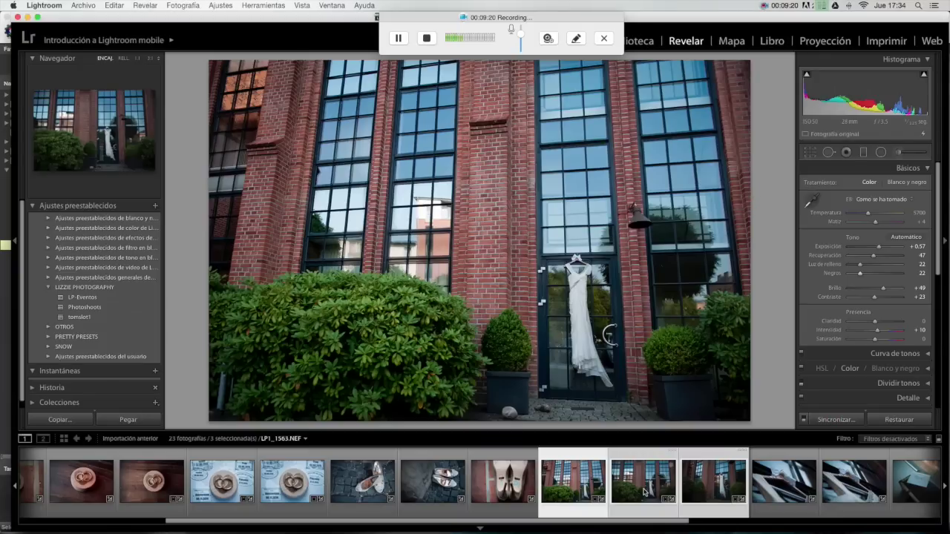
Straighten the other two dress photos, LP1_1563 and LP1_1565.
left_click(644, 491)
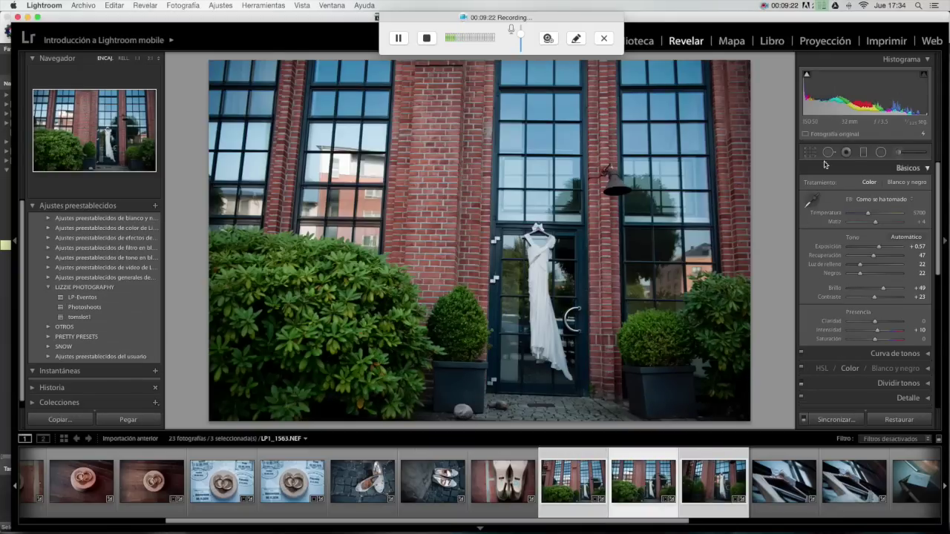
key("r")
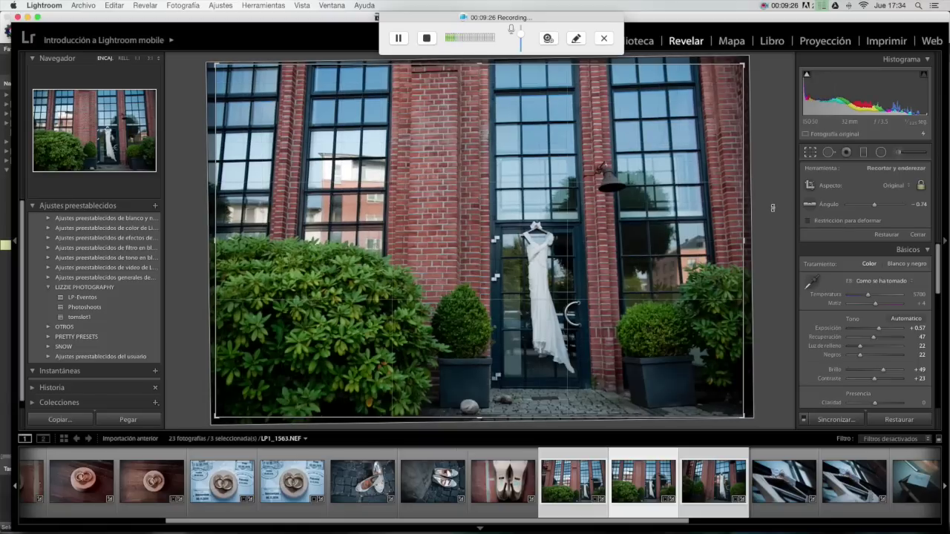
key("r")
key("Right")
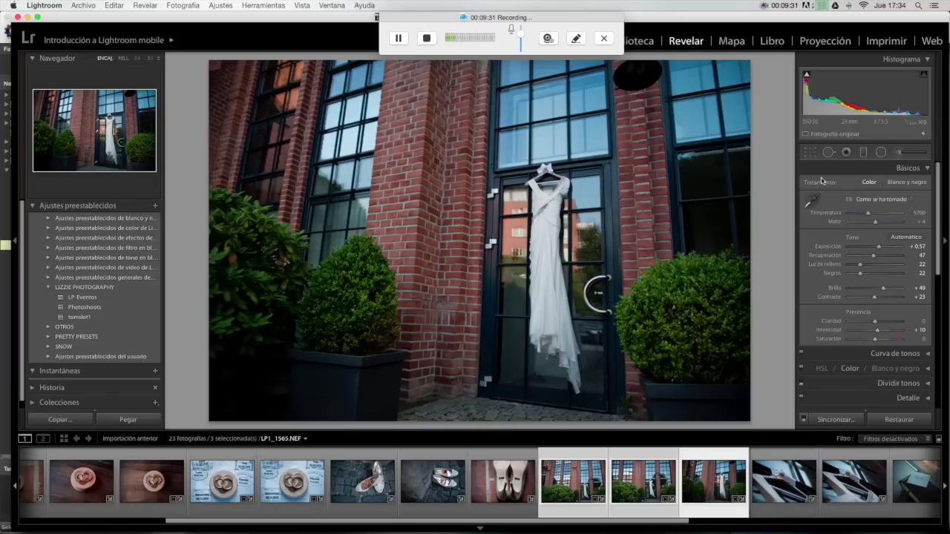
left_click(808, 153)
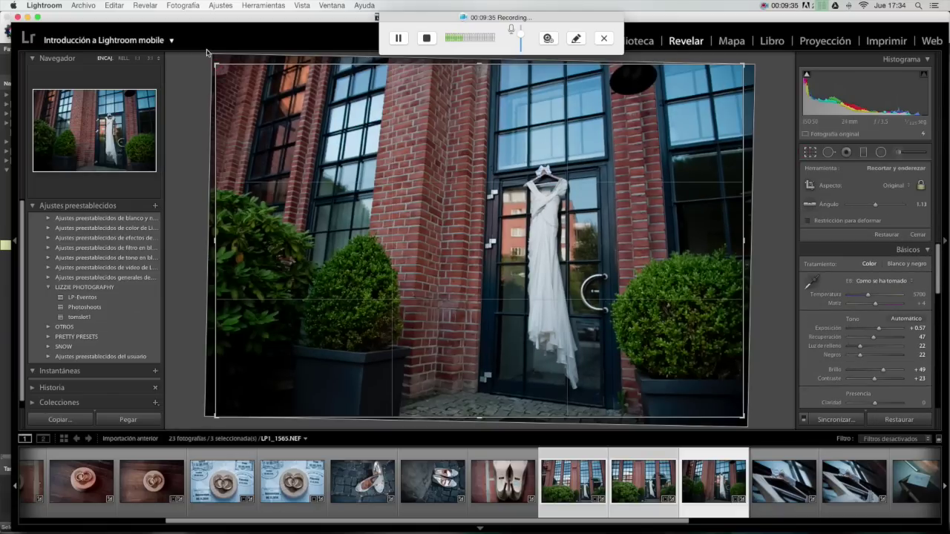
key("Return")
key("r")
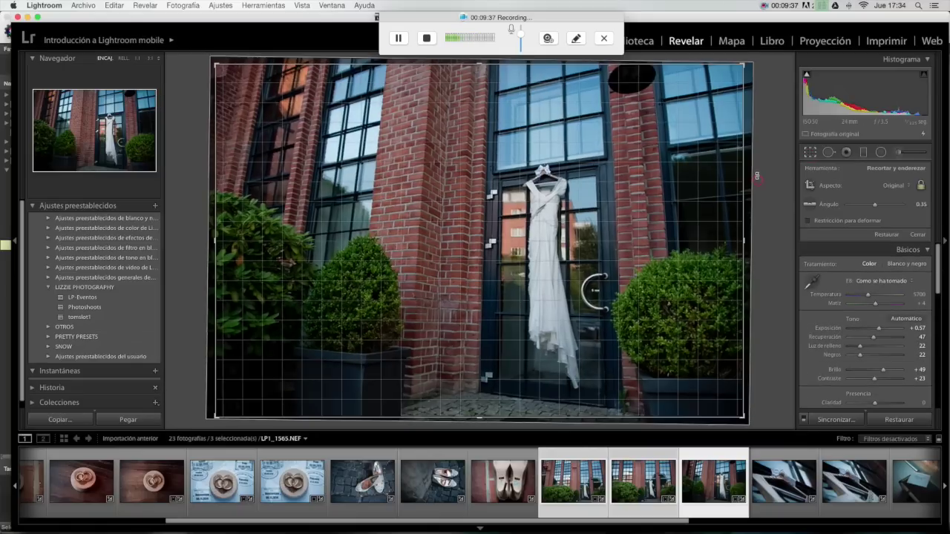
key("Return")
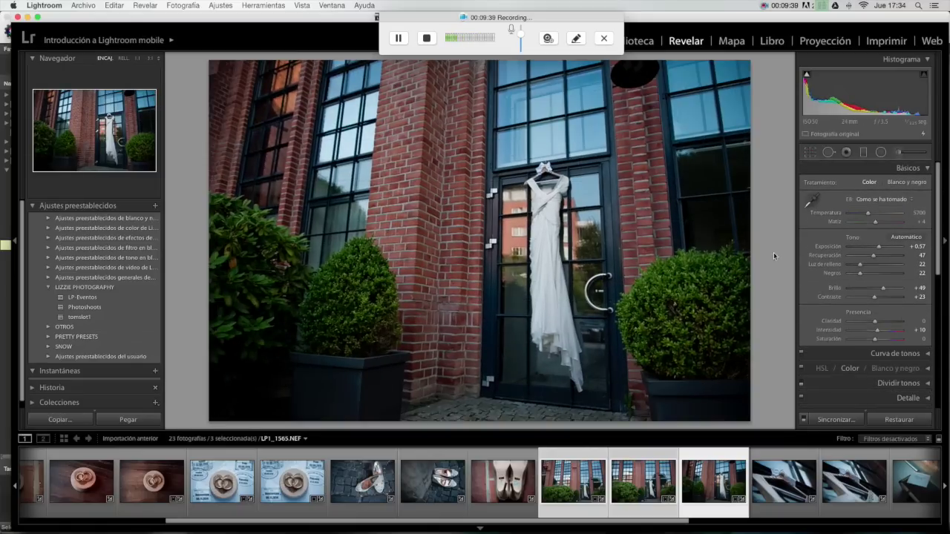
scroll(565, 487, "down", 5)
left_click(564, 487)
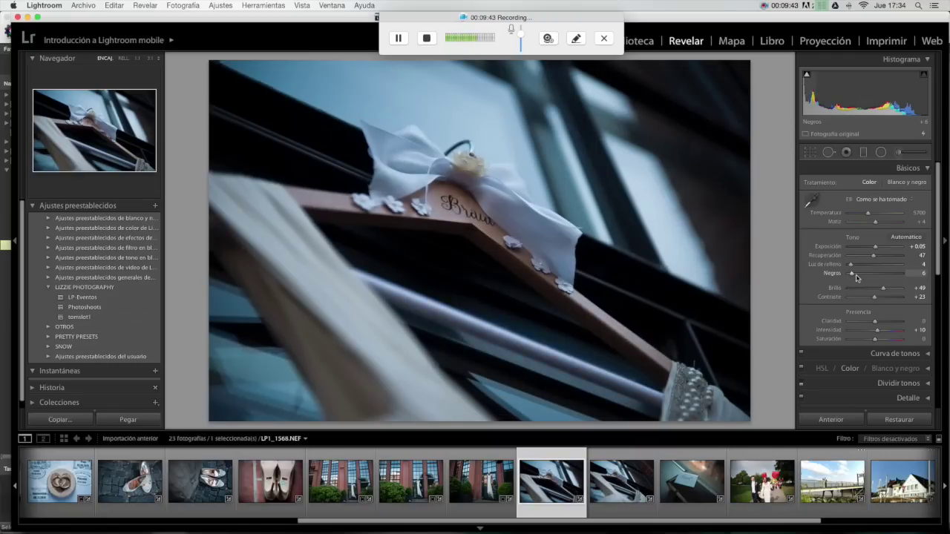
Raise exposure and blacks on the hanger photo and sync the edits to the matching hanger shot.
left_click_drag(858, 278, 879, 250)
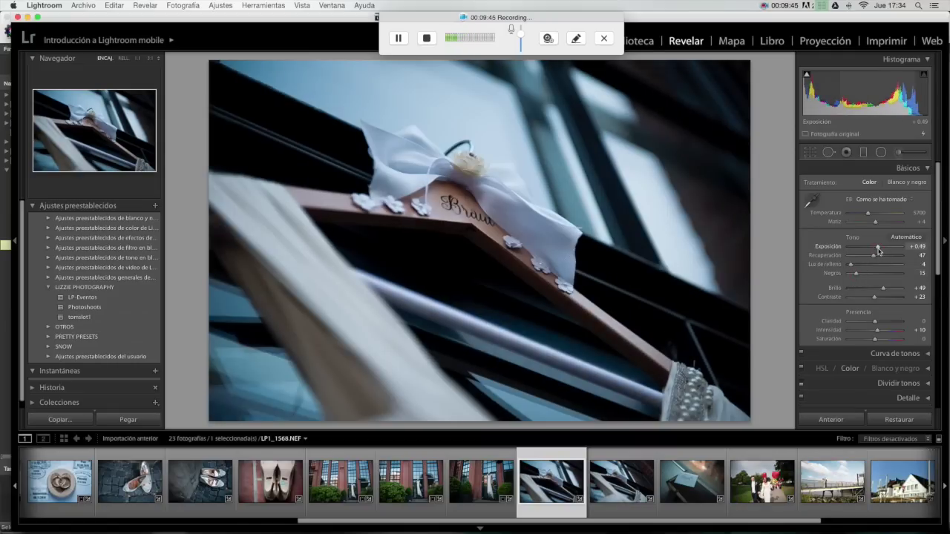
key("Right")
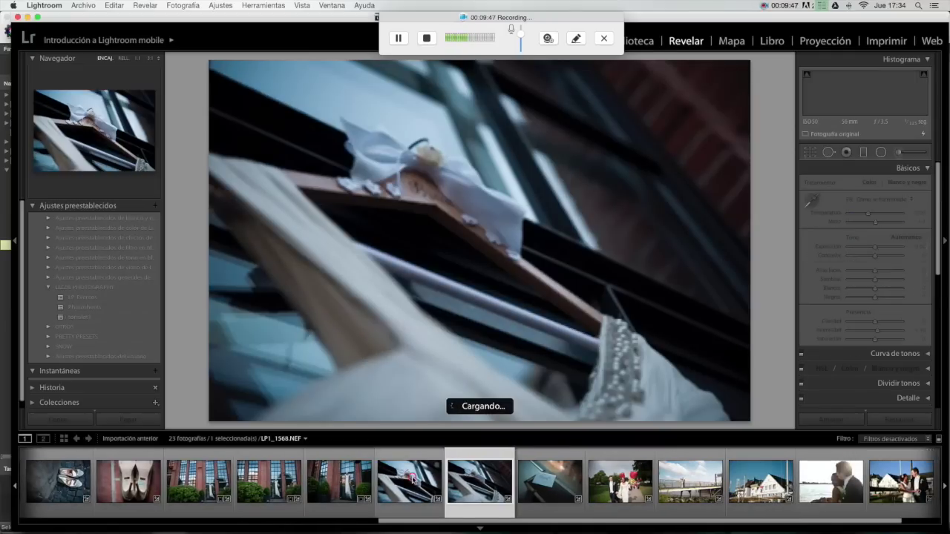
left_click(413, 480, "shift")
left_click(835, 419)
left_click(743, 204)
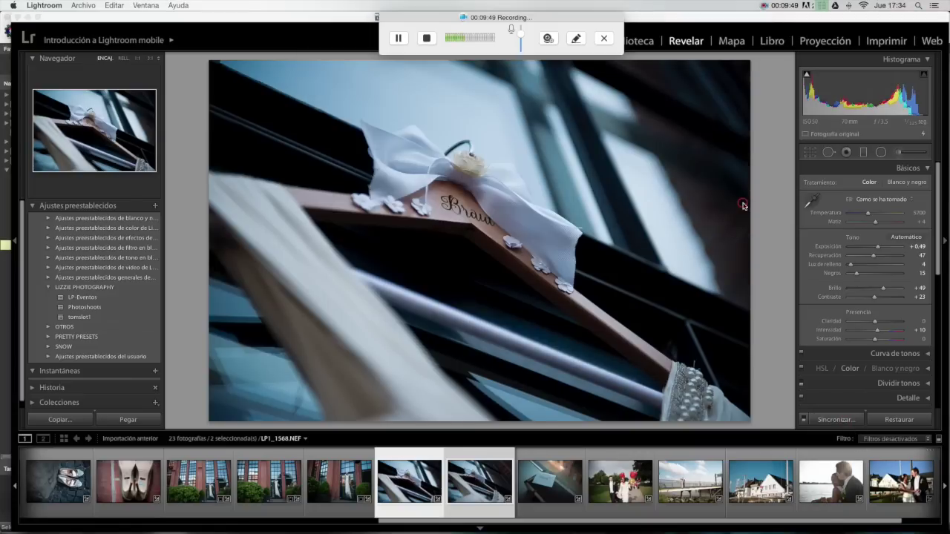
Step through the note, balloons, bridge and white-house photos, adjusting HSL saturation and undoing a change.
key("Right")
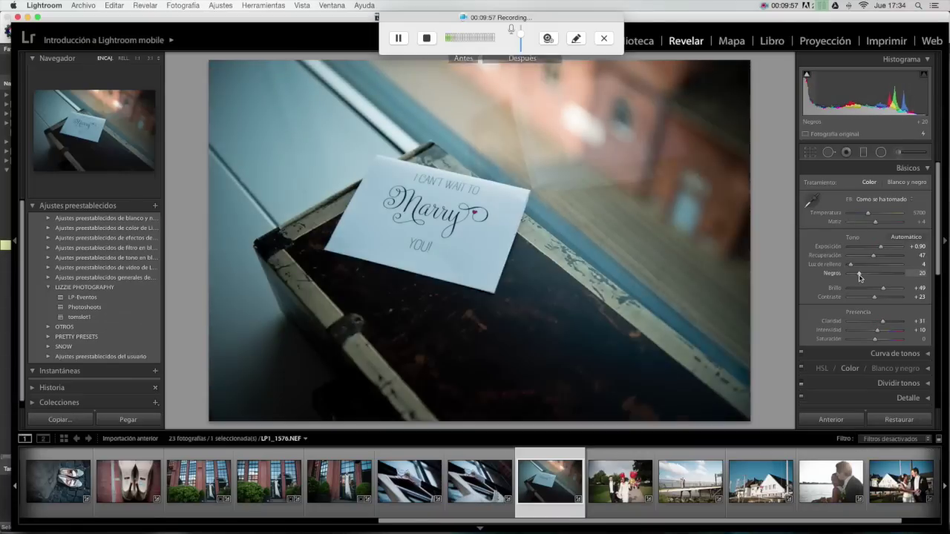
key("Right")
scroll(865, 324, "down", 3)
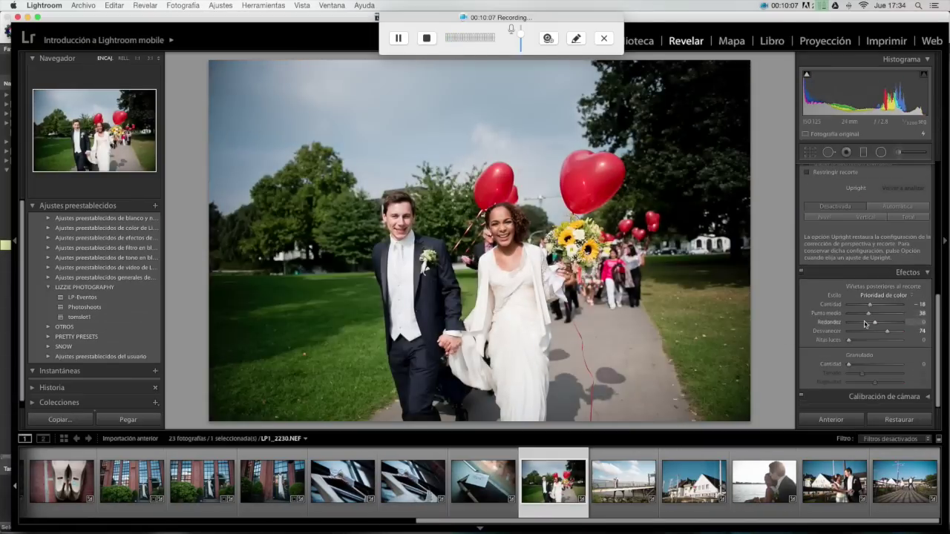
scroll(865, 325, "up", 5)
key("Right")
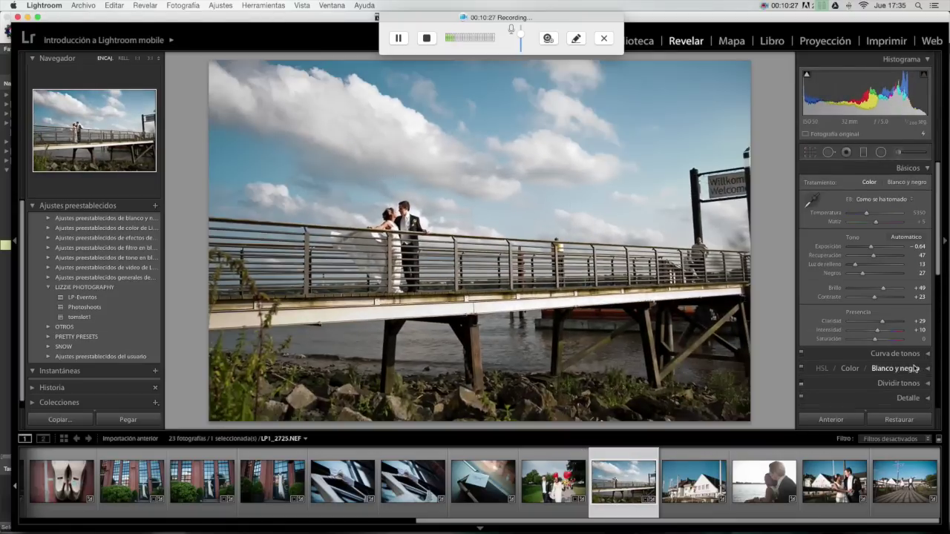
left_click(882, 369)
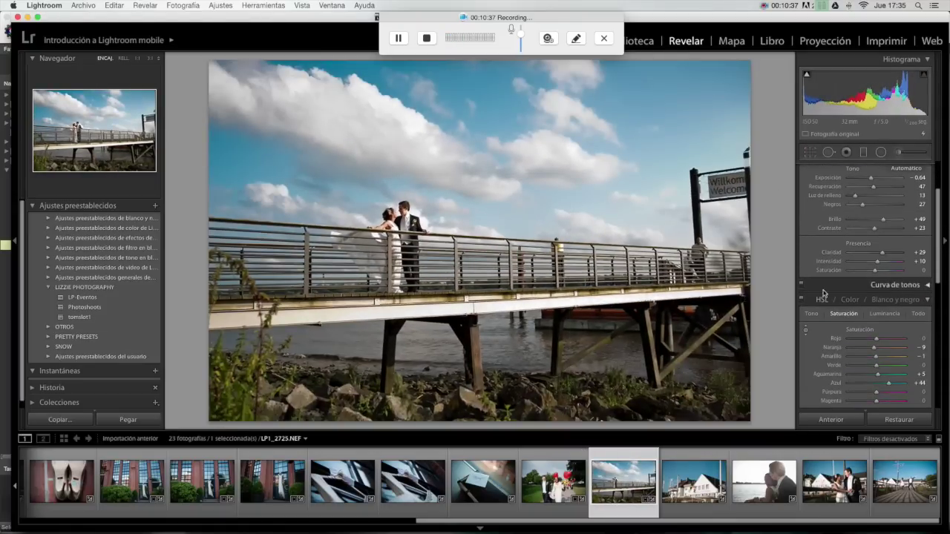
key("Right")
key("Right")
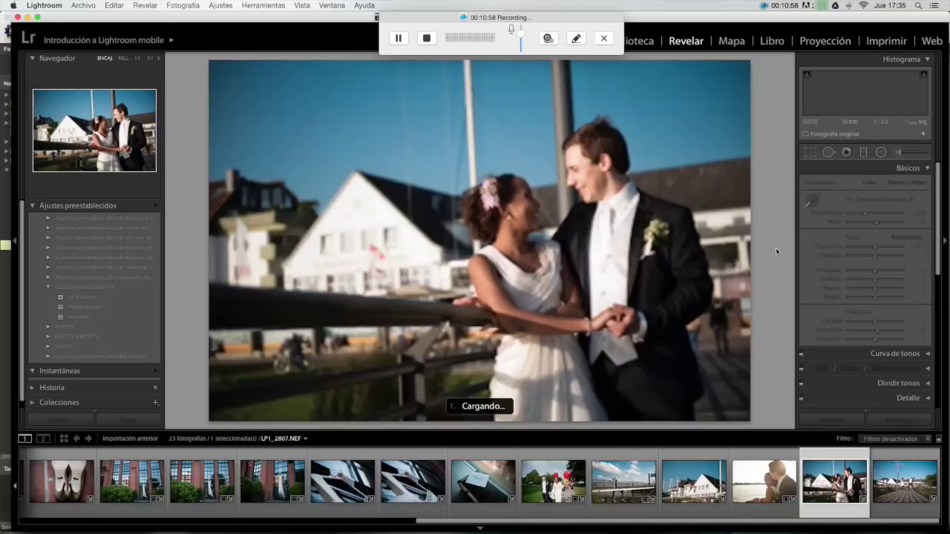
key("super+z")
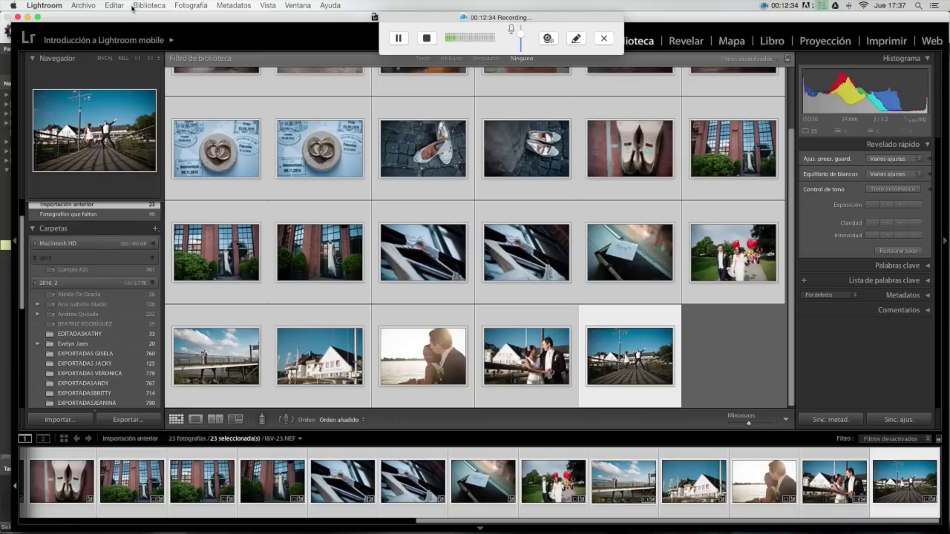
Rename all 23 photos as the I&V-1 to I&V-23 sequence and return to developing the jumping-couple shot.
left_click(147, 6)
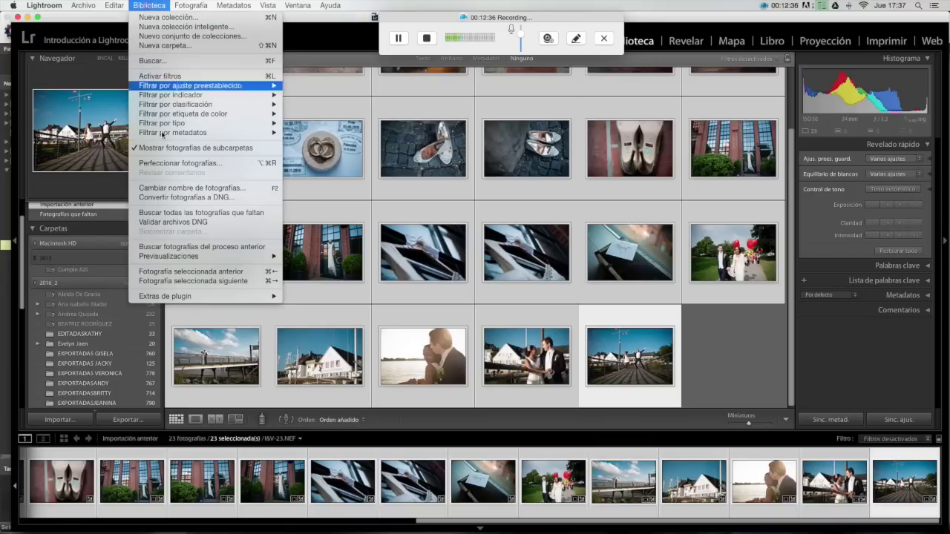
left_click(173, 189)
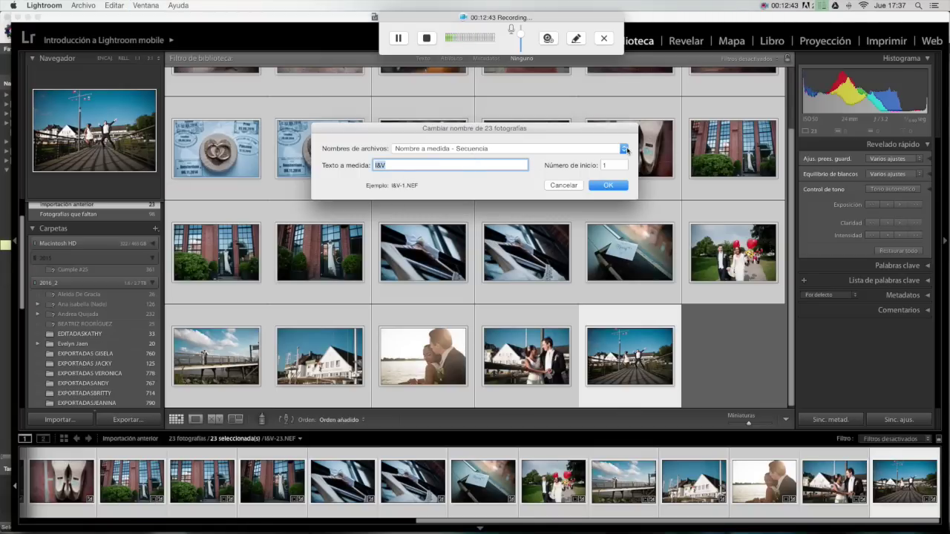
left_click(613, 185)
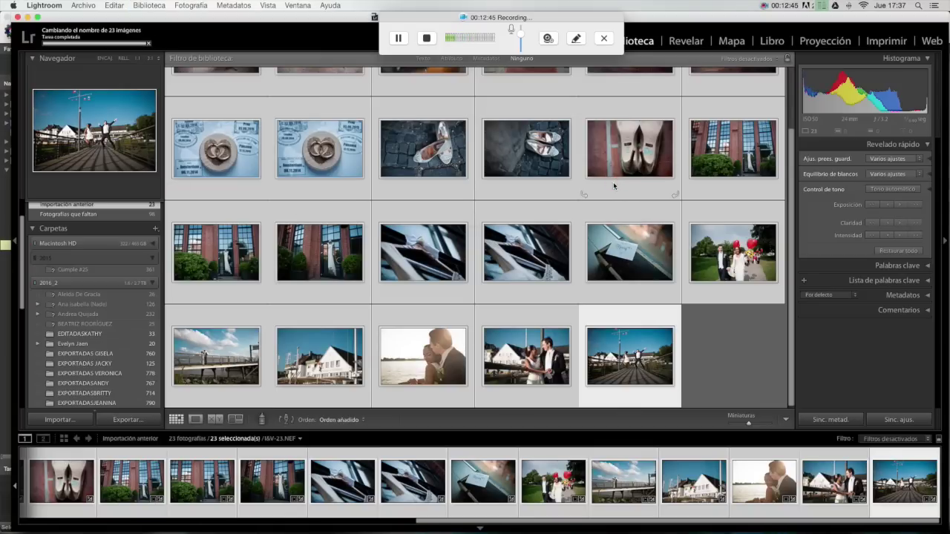
left_click(683, 43)
left_click(83, 5)
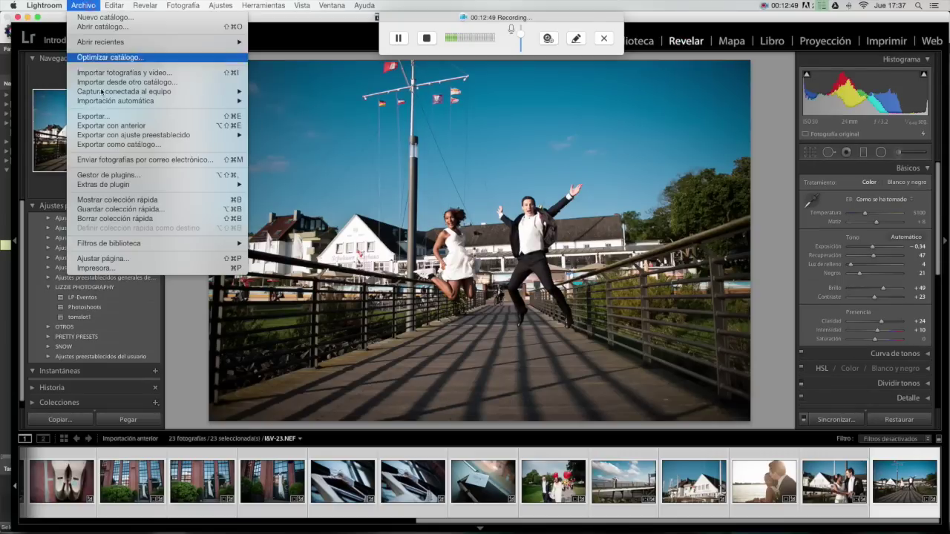
Export the renamed photos as sRGB JPEGs to the EXPORTADAS IZMIR subfolder on the desktop.
left_click(118, 124)
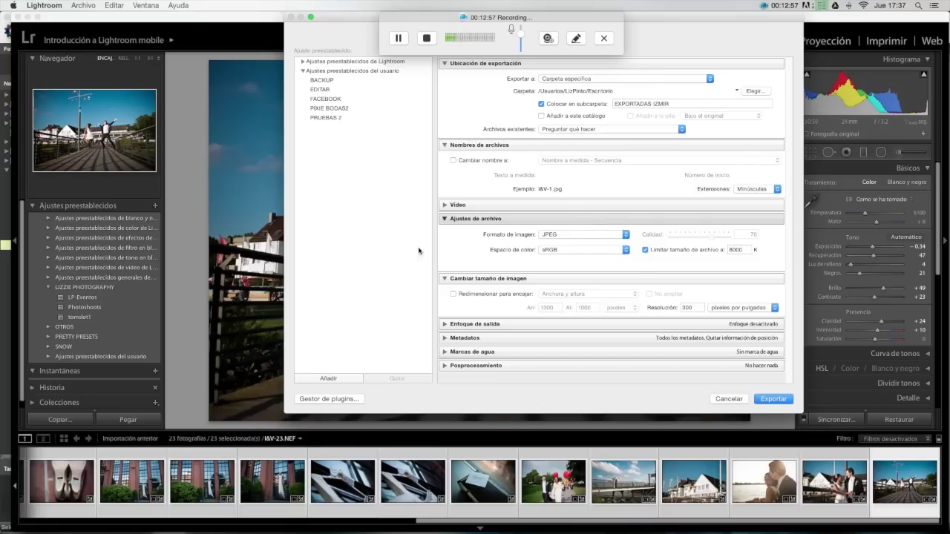
left_click(679, 144)
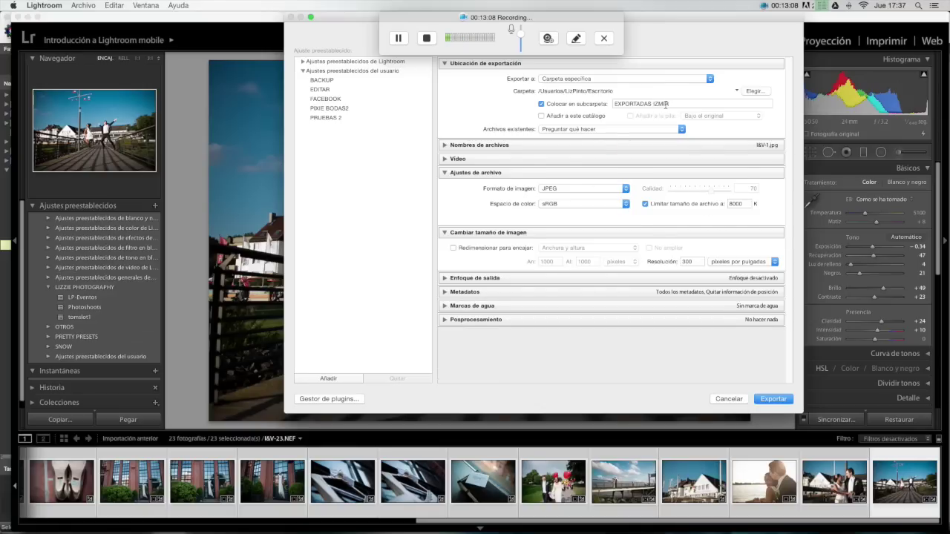
left_click(755, 90)
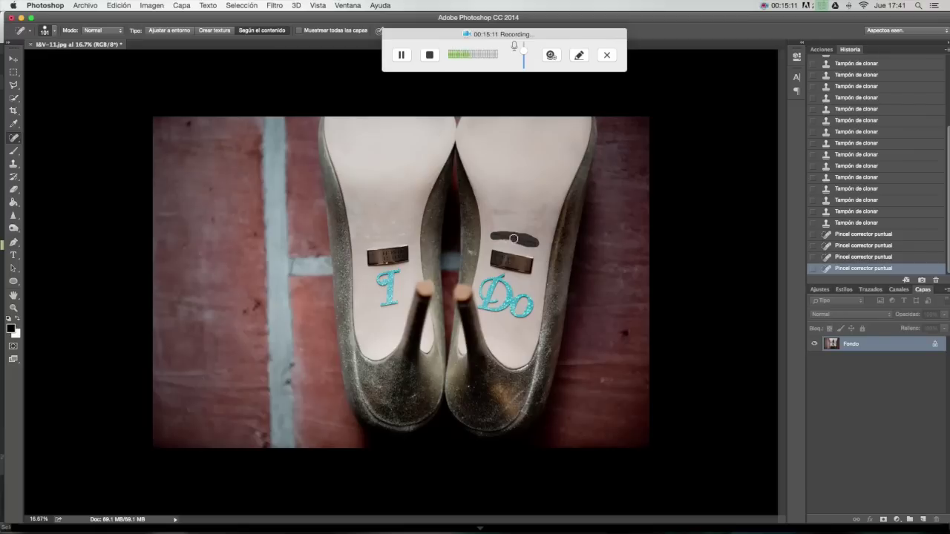
Spot-heal the two remaining marks on the right shoe sole, then close the retouched image.
left_click_drag(516, 239, 540, 246)
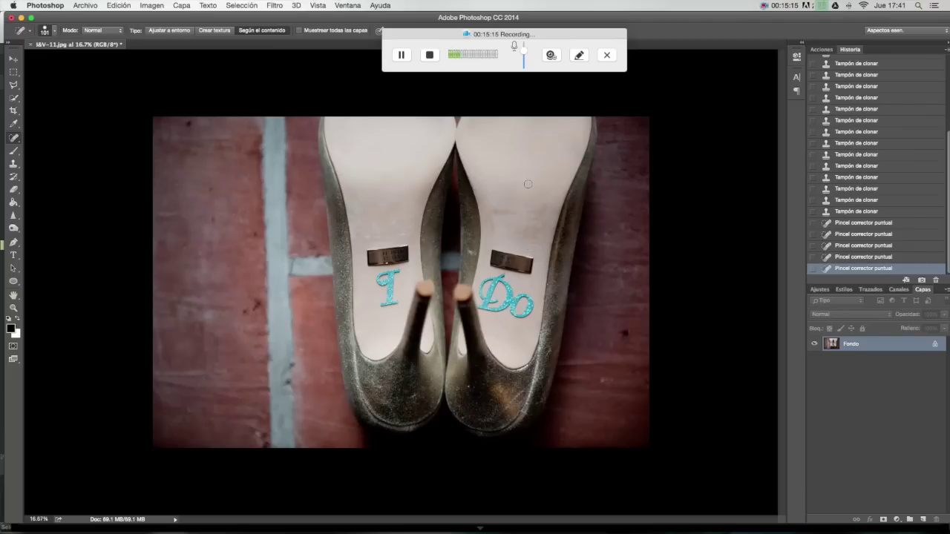
left_click_drag(494, 213, 518, 212)
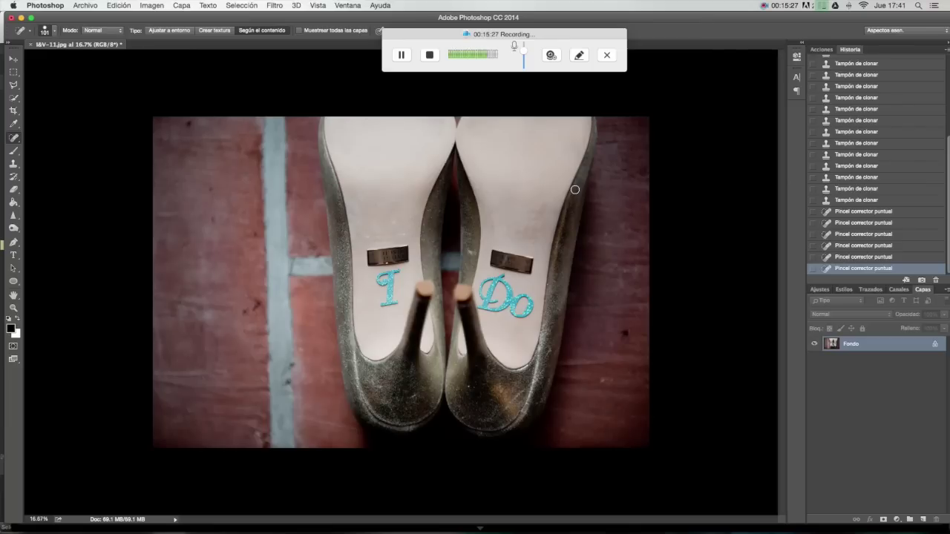
key("super+w")
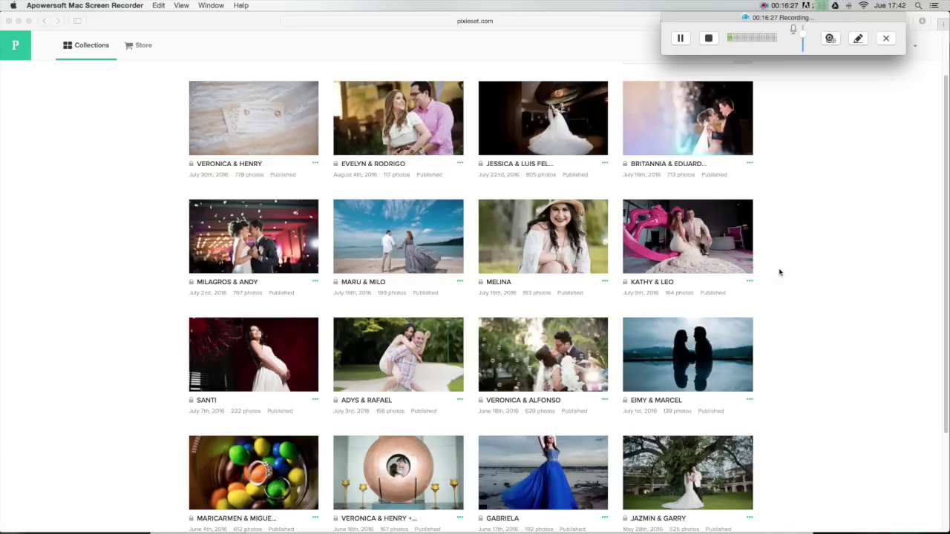
Open the 805-photo wedding collection in Pixieset and preview its client-facing gallery in a new tab.
left_click(479, 20)
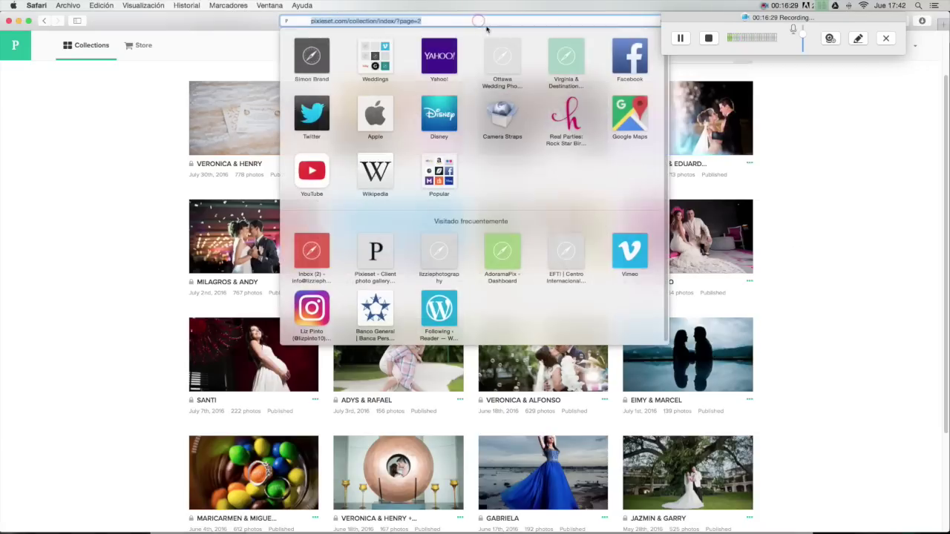
left_click(244, 48)
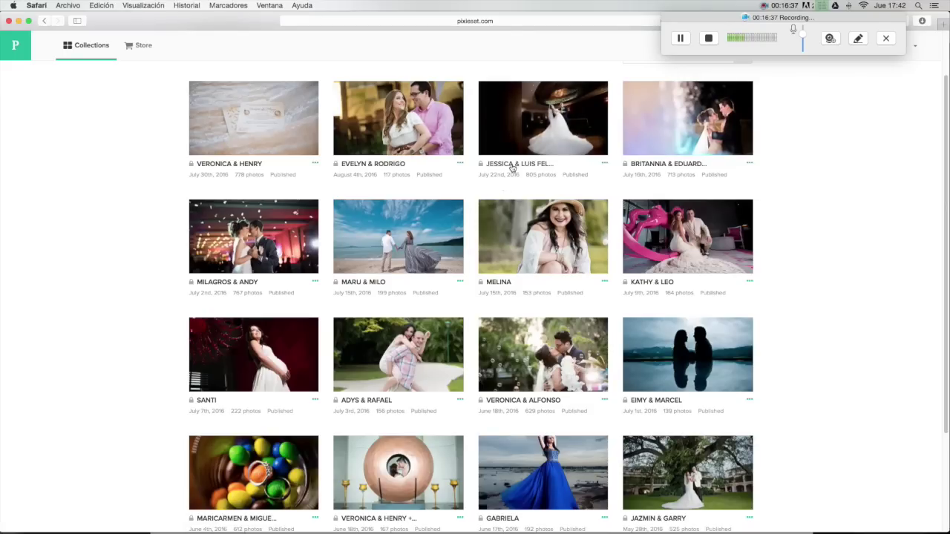
left_click(512, 168)
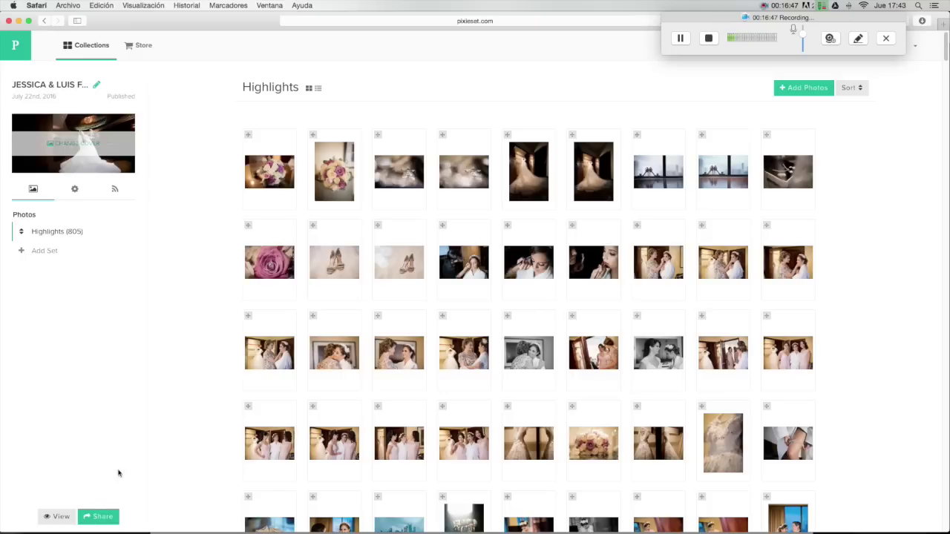
left_click(61, 517)
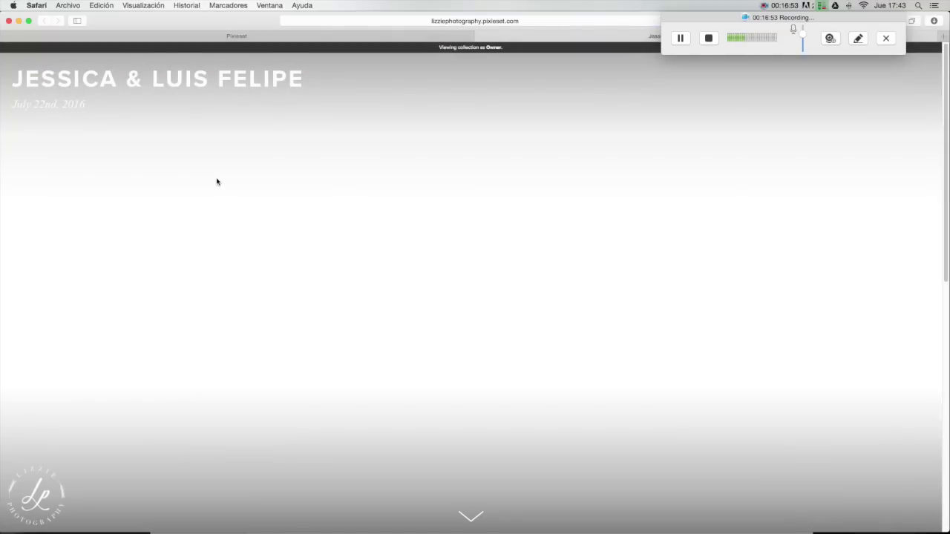
scroll(441, 372, "down", 10)
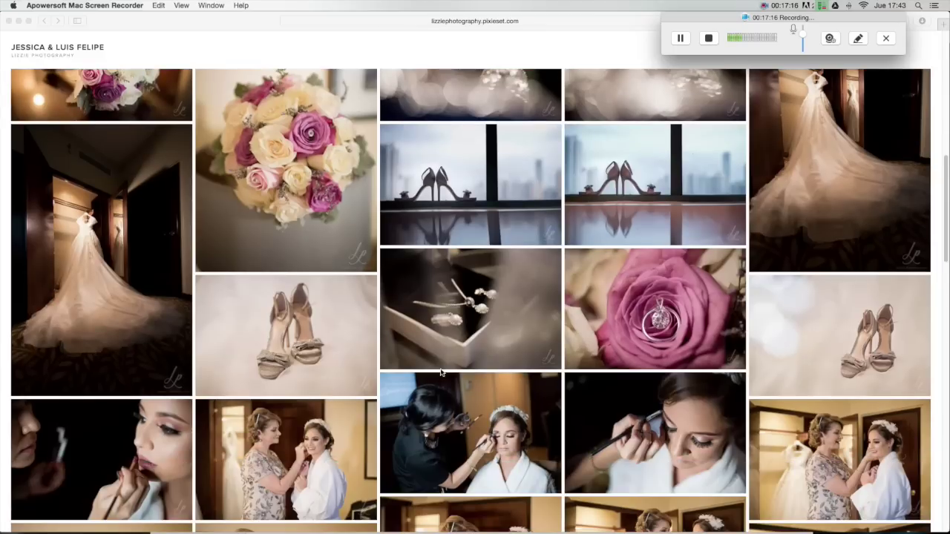
scroll(441, 368, "up", 5)
scroll(440, 369, "down", 2)
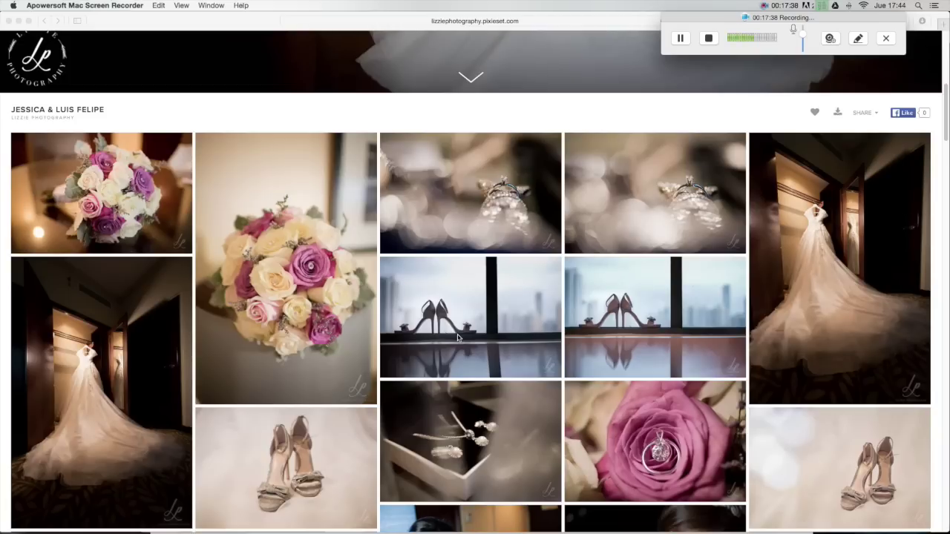
scroll(505, 276, "down", 5)
scroll(459, 338, "down", 10)
scroll(458, 338, "down", 10)
scroll(459, 337, "down", 10)
scroll(459, 338, "down", 10)
scroll(459, 338, "down", 10)
scroll(459, 338, "down", 10)
scroll(459, 338, "down", 10)
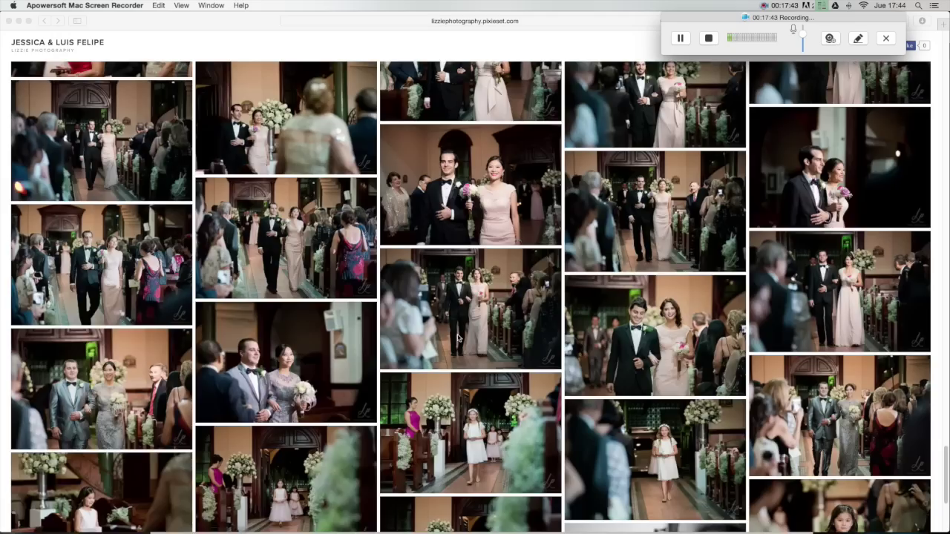
scroll(459, 338, "down", 5)
scroll(459, 337, "down", 5)
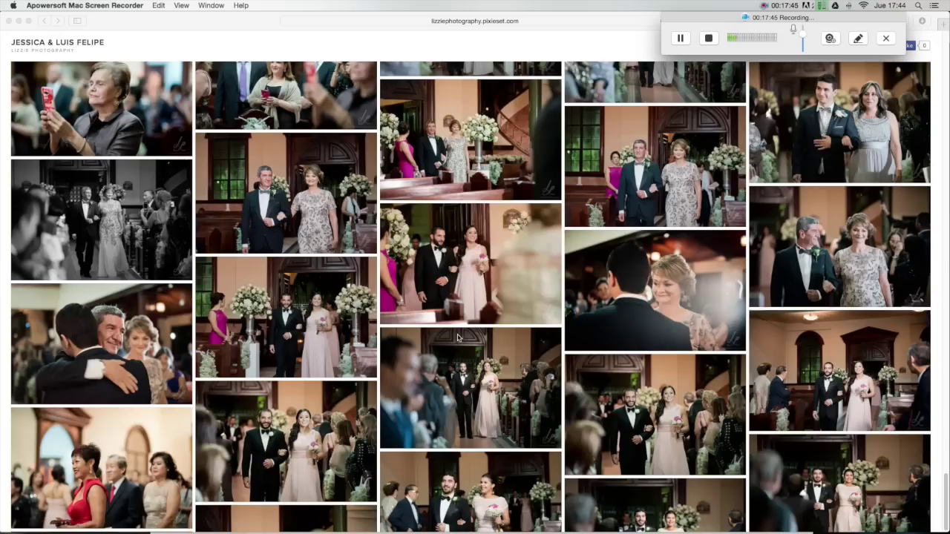
scroll(458, 338, "up", 10)
scroll(458, 339, "up", 10)
scroll(458, 339, "up", 10)
scroll(458, 338, "down", 3)
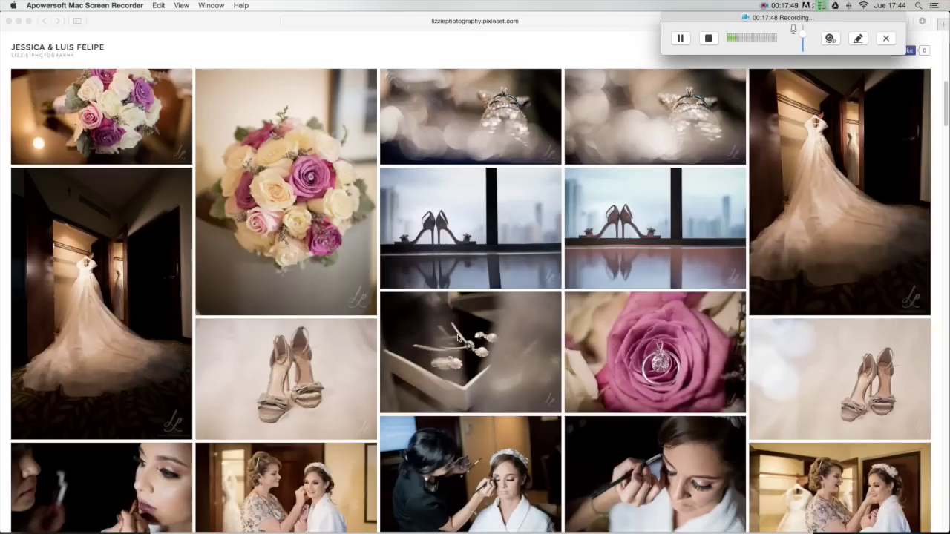